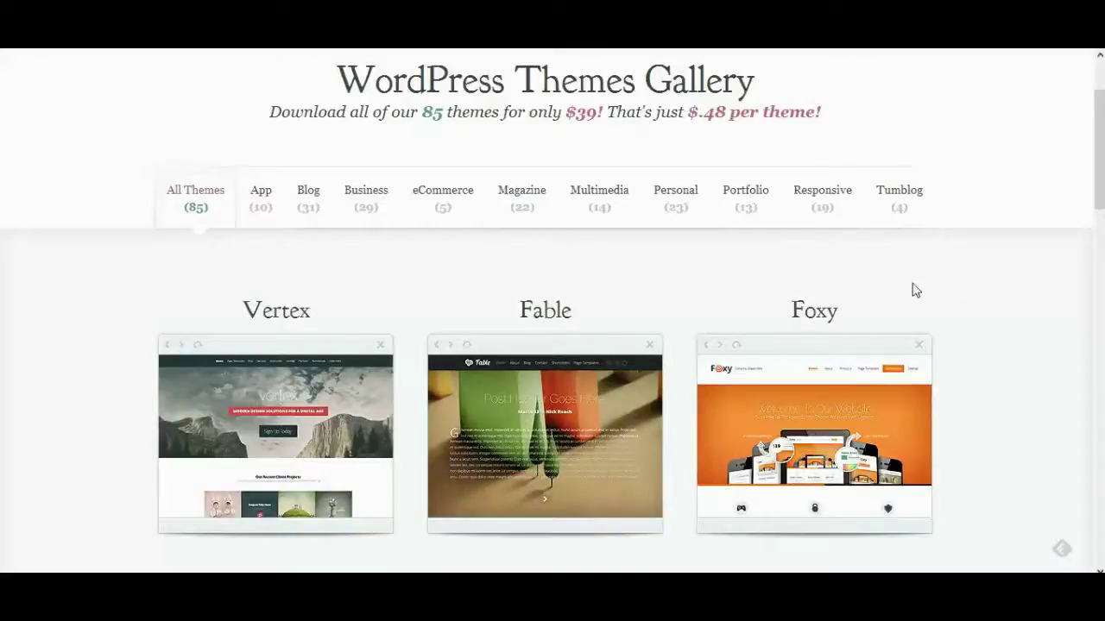
- Open the Vertex theme's page from the Elegant Themes gallery and scroll through it
{"action": "left_click", "coordinate": [309, 430]}
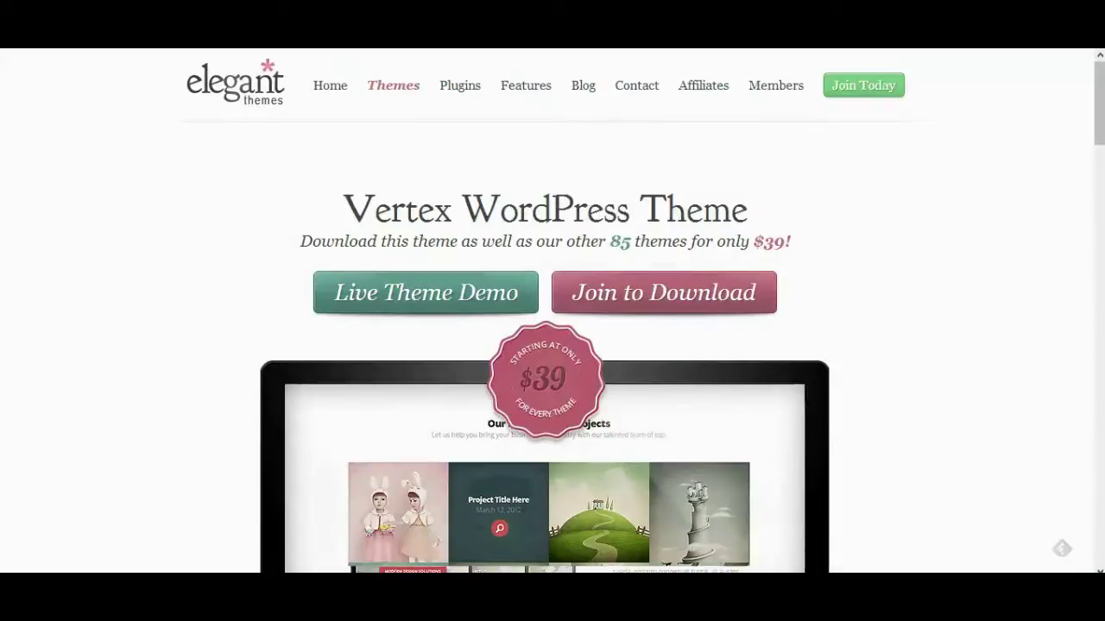
{"action": "mouse_move", "coordinate": [1101, 125]}
{"action": "left_mouse_down"}
{"action": "mouse_move", "coordinate": [1101, 163]}
{"action": "mouse_move", "coordinate": [1101, 139]}
{"action": "left_mouse_up"}
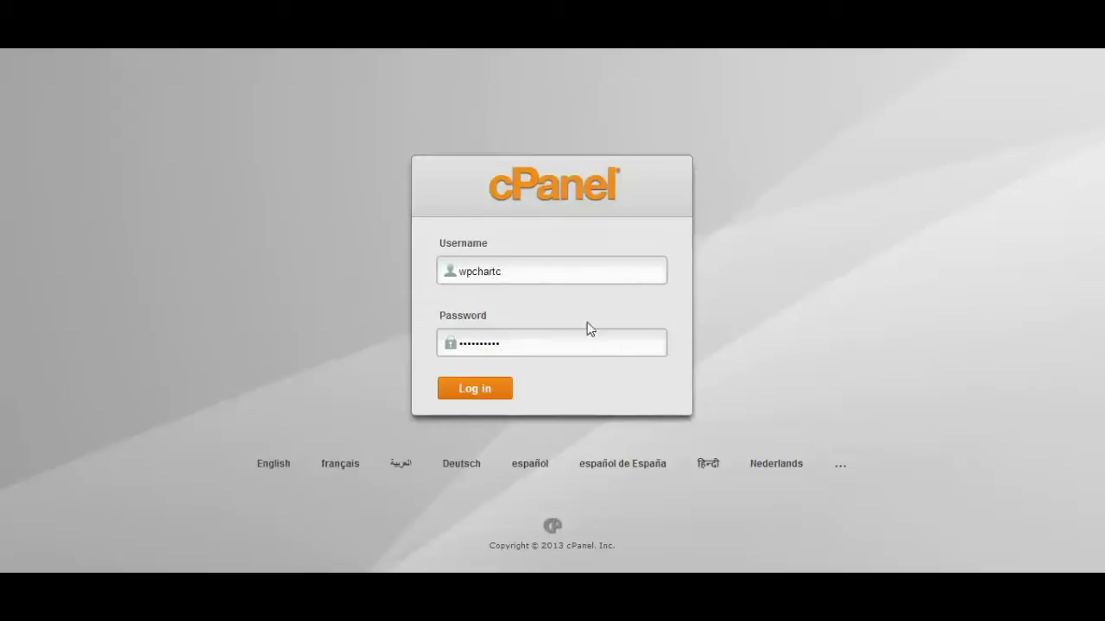
- Log in to cPanel and launch Softaculous from Software/Services
{"action": "left_click", "coordinate": [467, 395]}
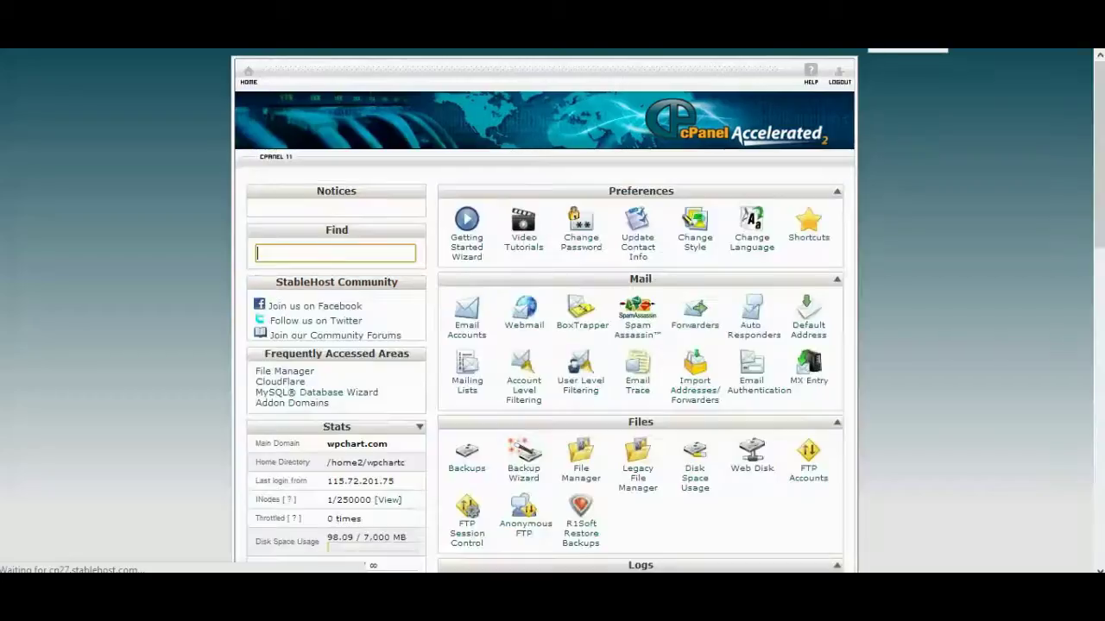
{"action": "left_click_drag", "start_coordinate": [1101, 100], "coordinate": [1101, 311]}
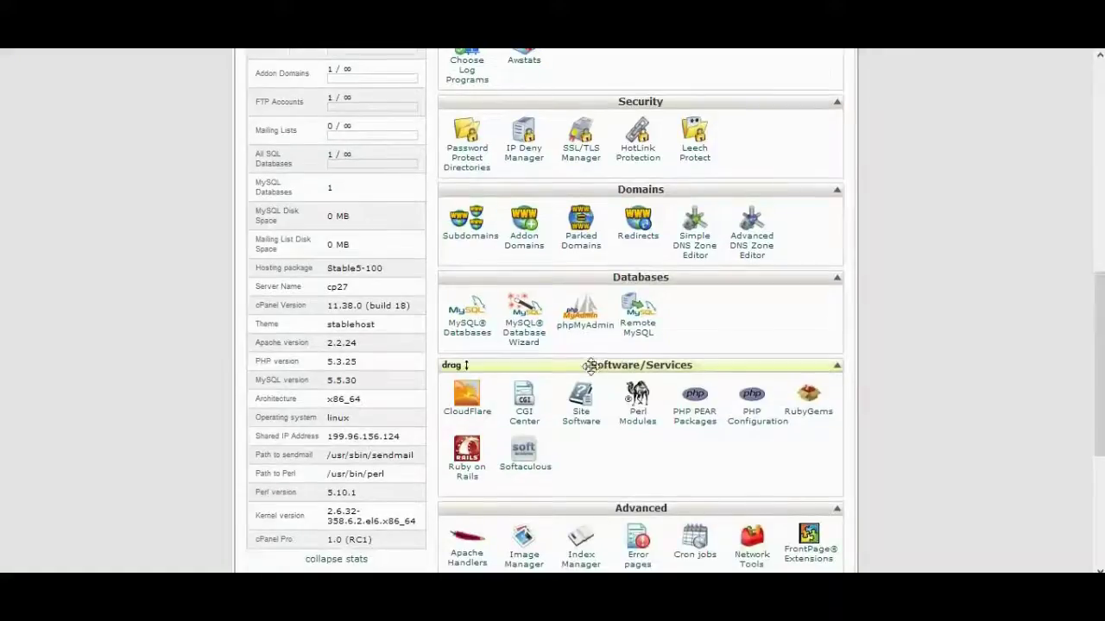
{"action": "left_click", "coordinate": [524, 473]}
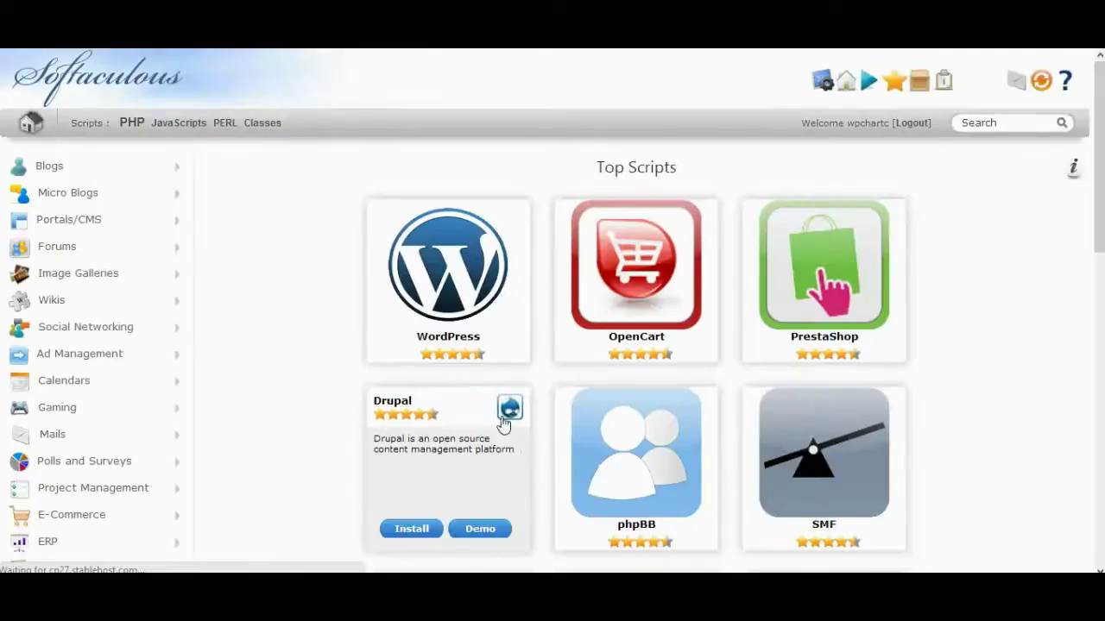
- Start a WordPress install on bestwordpressblogthemes.com, clearing the 'wp' directory to install at root
{"action": "mouse_move", "coordinate": [434, 345]}
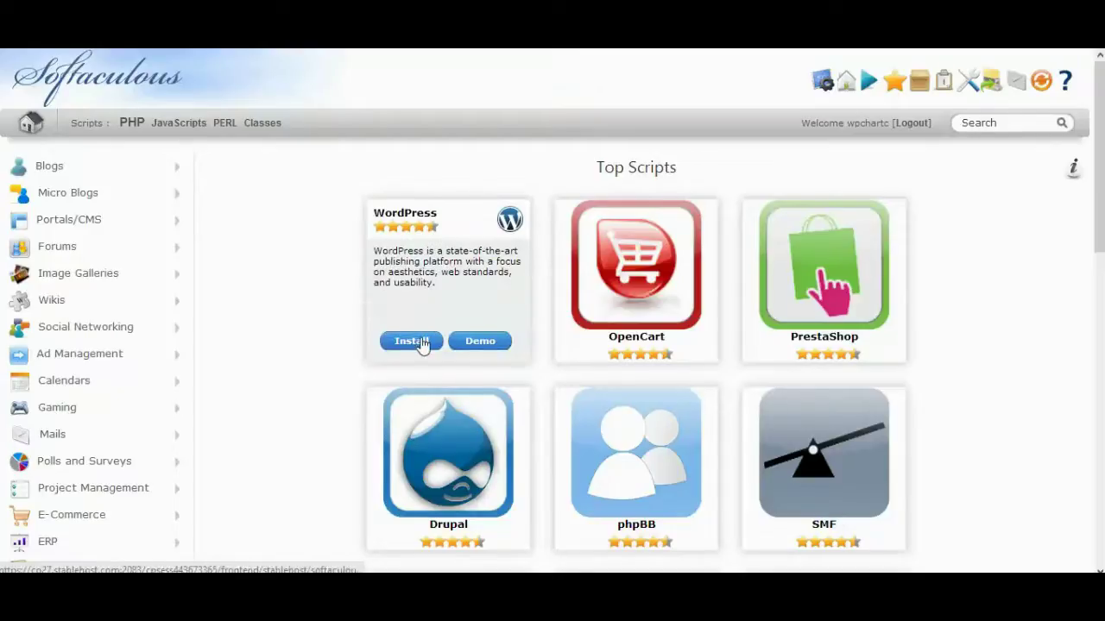
{"action": "left_click", "coordinate": [421, 343]}
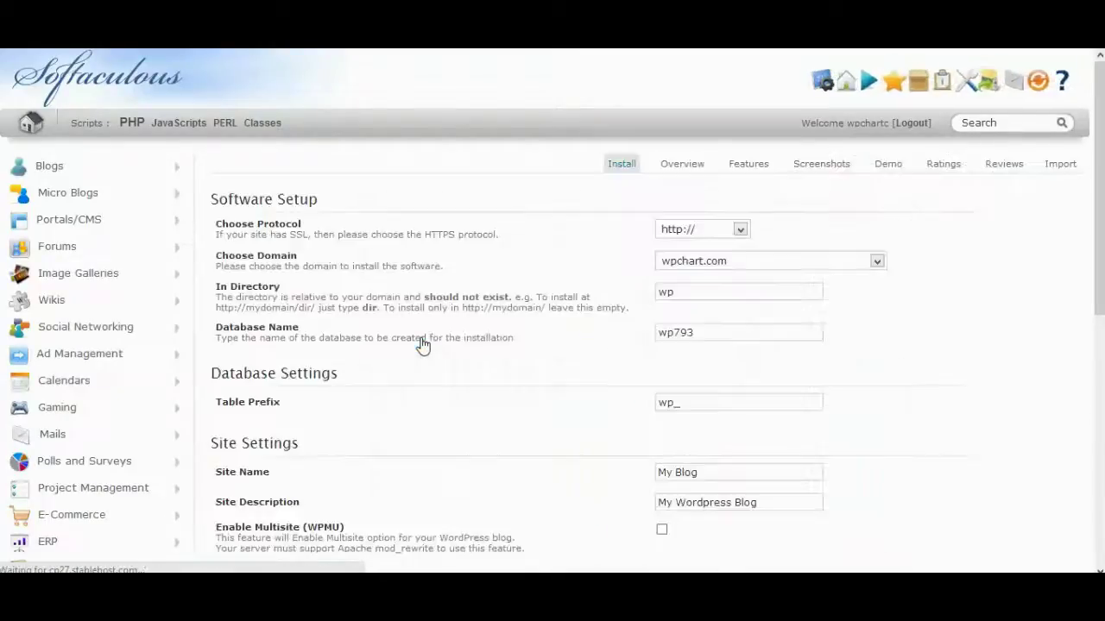
{"action": "left_click", "coordinate": [747, 263]}
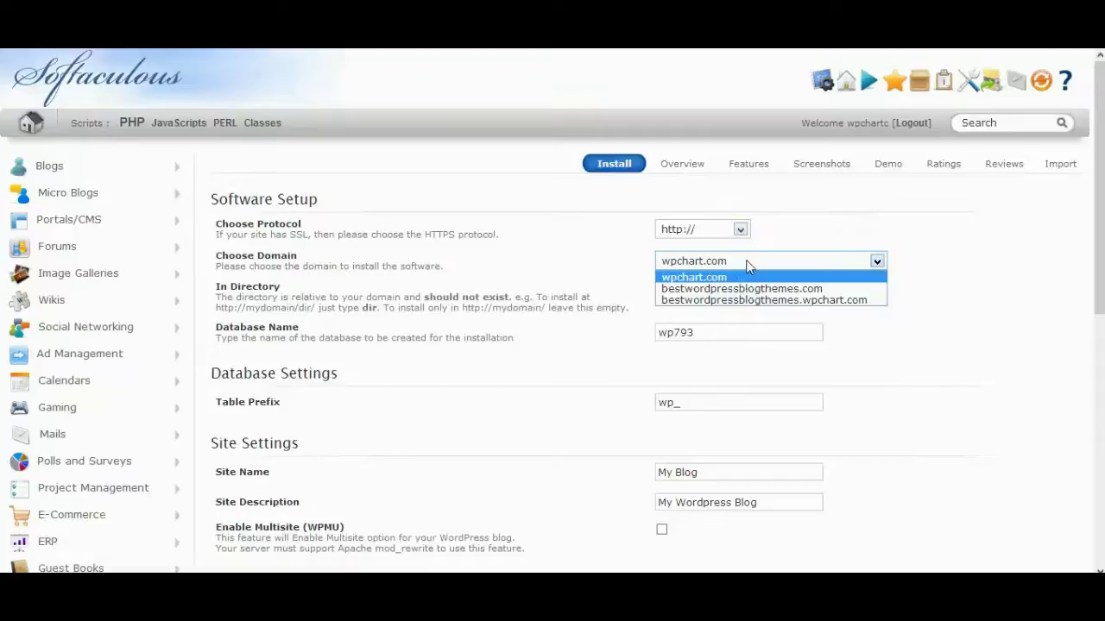
{"action": "left_click", "coordinate": [733, 289]}
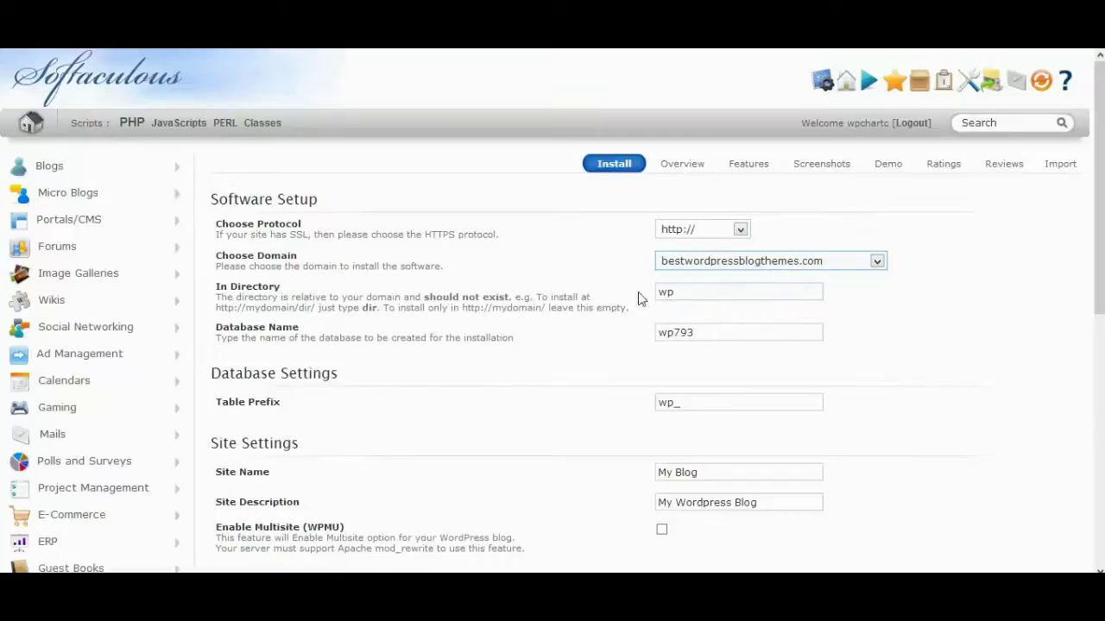
{"action": "left_click_drag", "start_coordinate": [671, 291], "coordinate": [602, 294]}
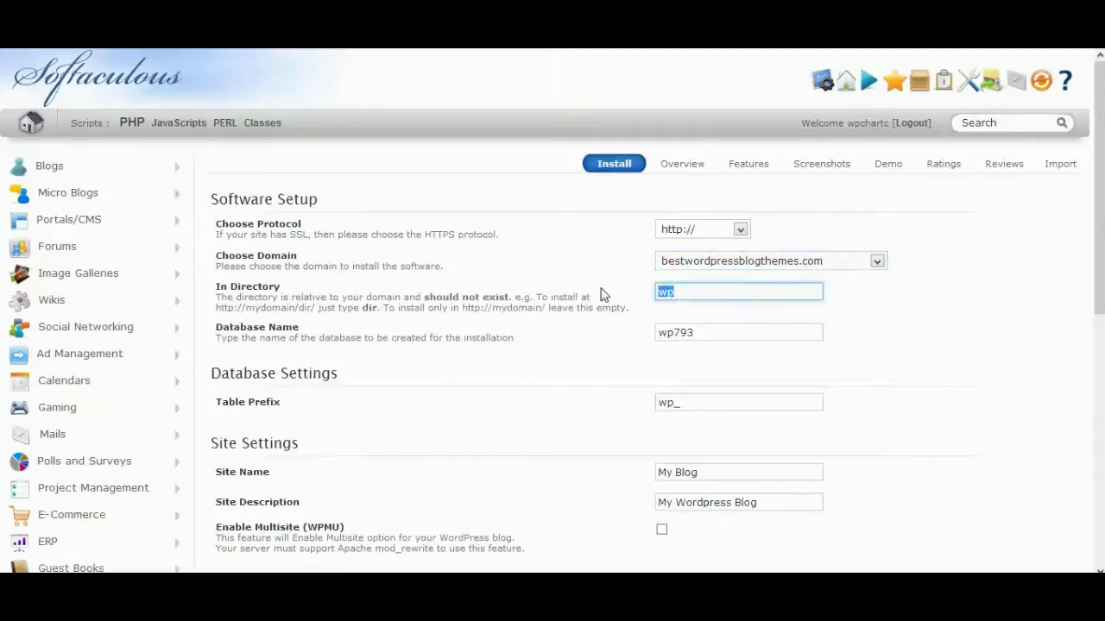
{"action": "left_click", "coordinate": [711, 333]}
{"action": "left_click", "coordinate": [706, 401]}
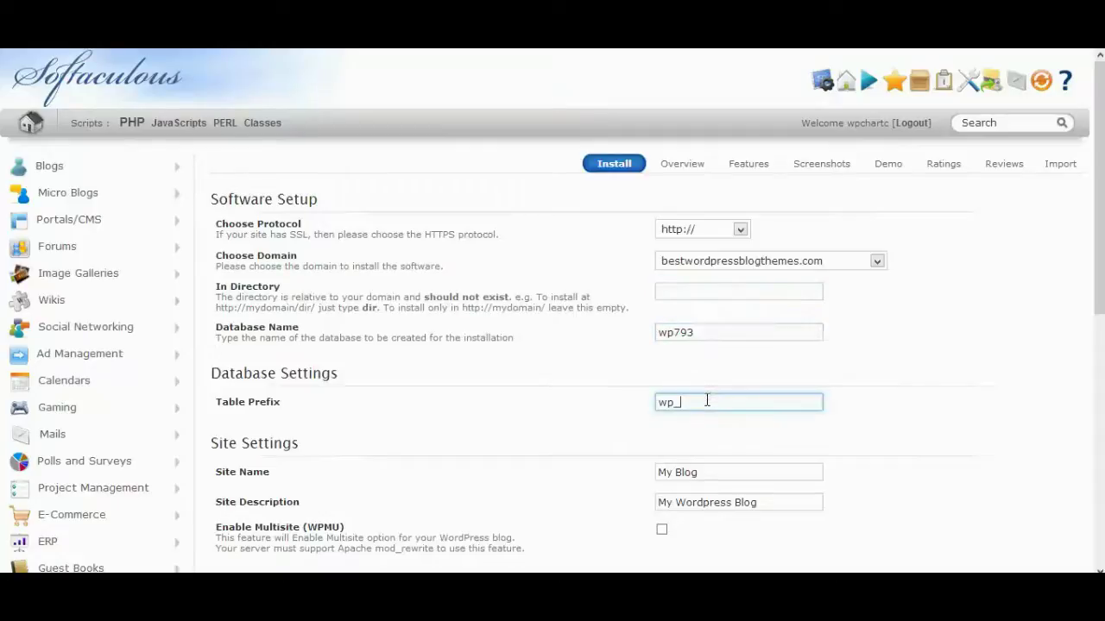
{"action": "left_click", "coordinate": [1103, 297]}
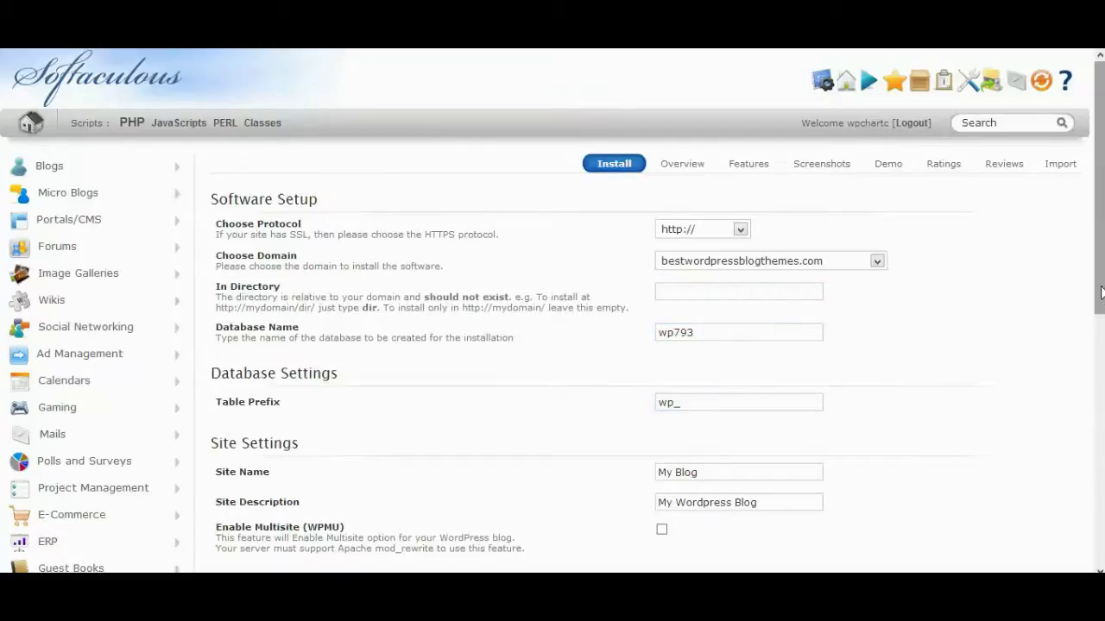
- Set the site name to Vertex and the site description to Vertex Demo Site
{"action": "left_click_drag", "start_coordinate": [1101, 294], "coordinate": [1072, 391]}
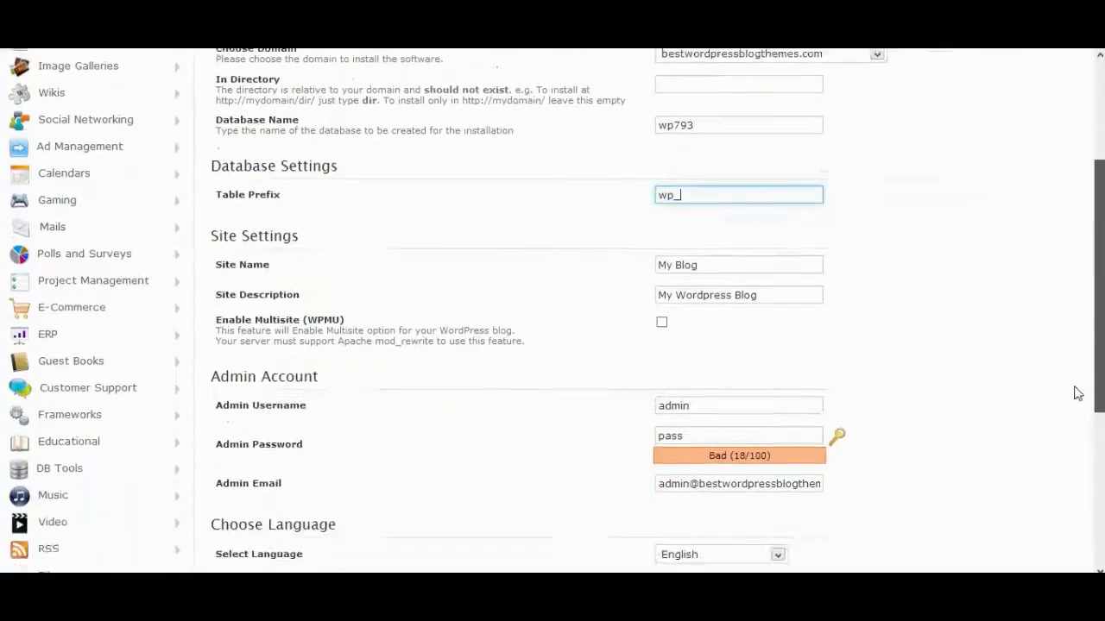
{"action": "triple_click", "coordinate": [711, 263]}
{"action": "type", "text": "Ver"}
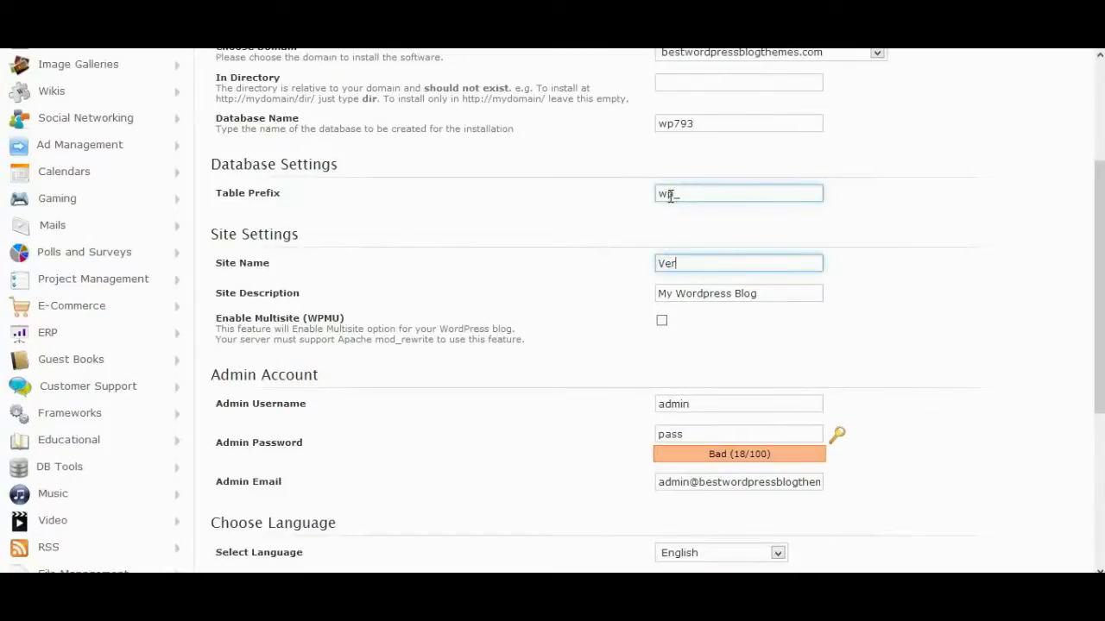
{"action": "type", "text": "tex"}
{"action": "key", "text": "ctrl+a"}
{"action": "key", "text": "ctrl+c"}
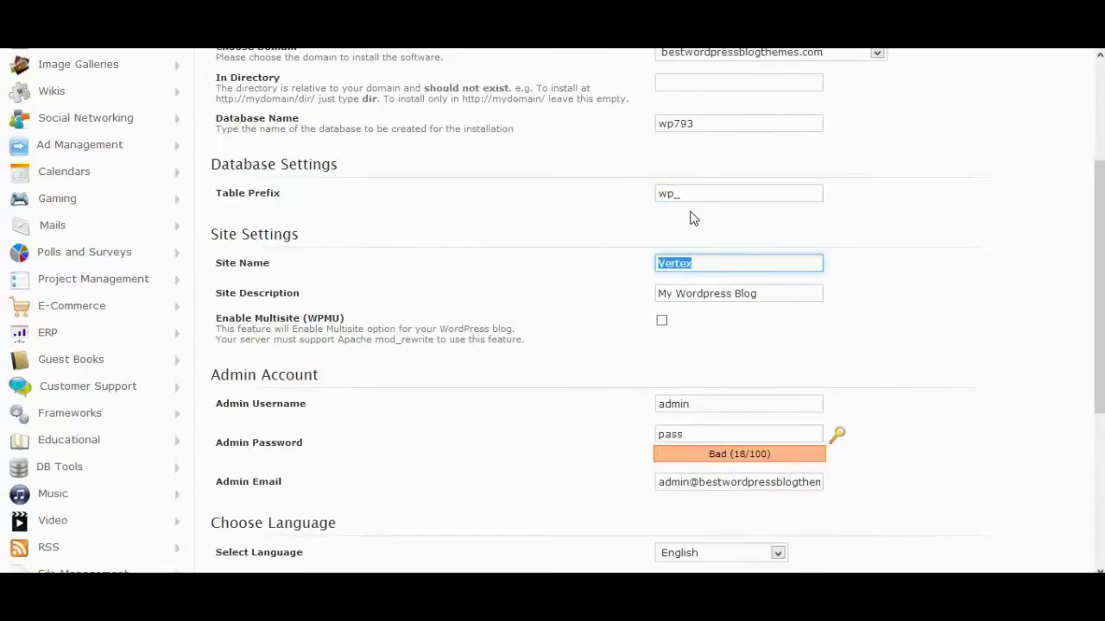
{"action": "key", "text": "Tab"}
{"action": "key", "text": "ctrl+v"}
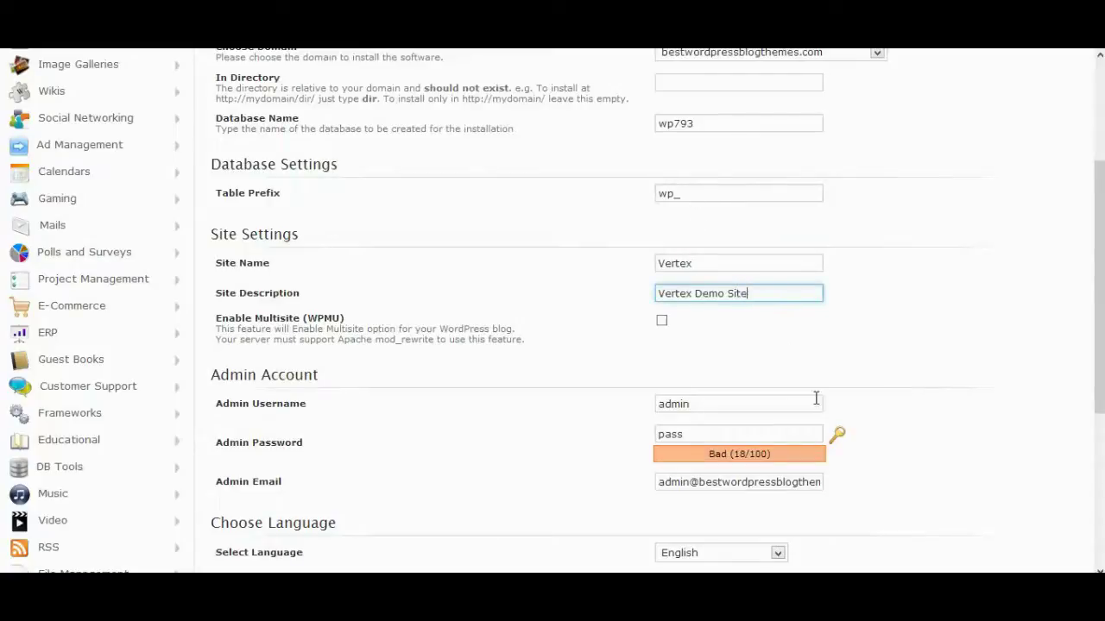
- Generate a strong admin password and begin entering the installation-details e-mail
{"action": "left_click_drag", "start_coordinate": [1093, 394], "coordinate": [1085, 458]}
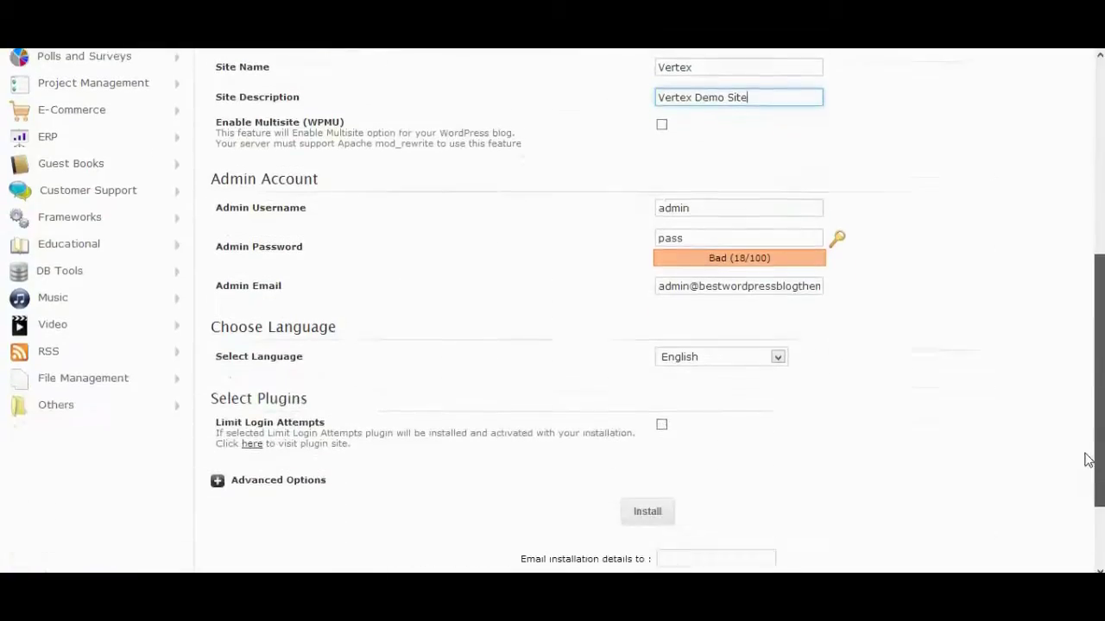
{"action": "left_click", "coordinate": [838, 239]}
{"action": "left_click_drag", "start_coordinate": [1097, 358], "coordinate": [1097, 459]}
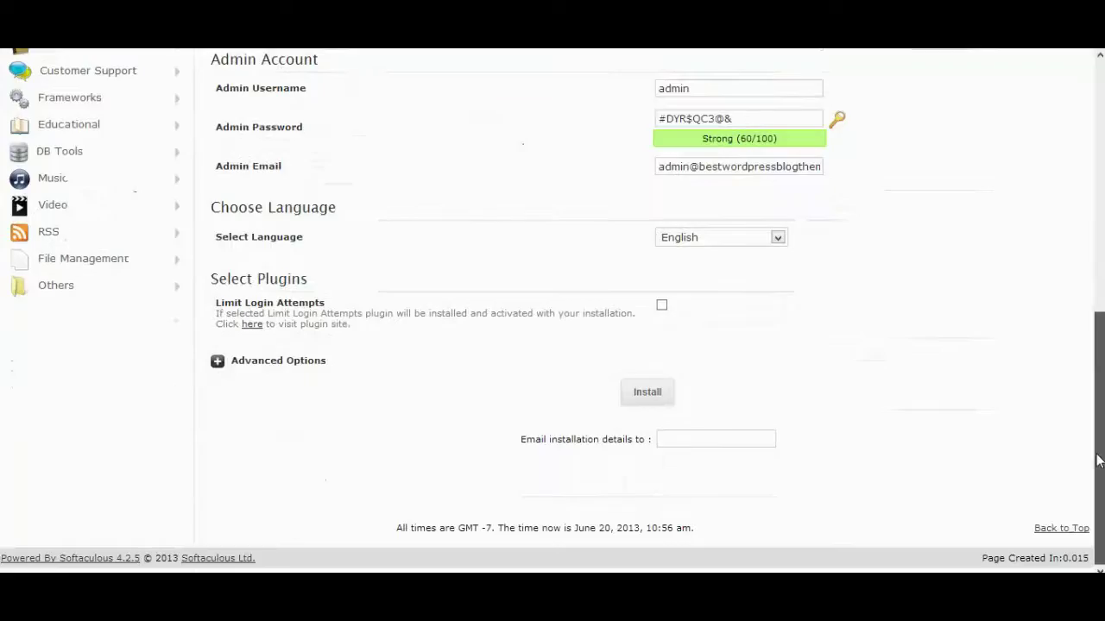
{"action": "double_click", "coordinate": [746, 121]}
{"action": "left_click", "coordinate": [681, 440]}
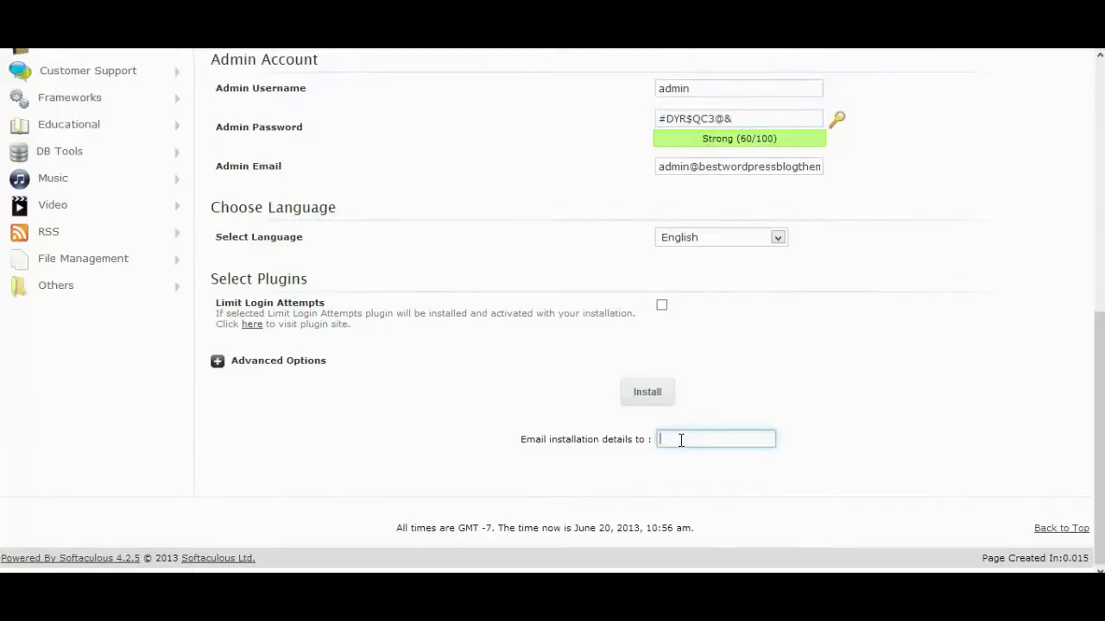
- Install WordPress on bestwordpressblogthemes.com and open the new Vertex site
{"action": "left_click", "coordinate": [654, 394]}
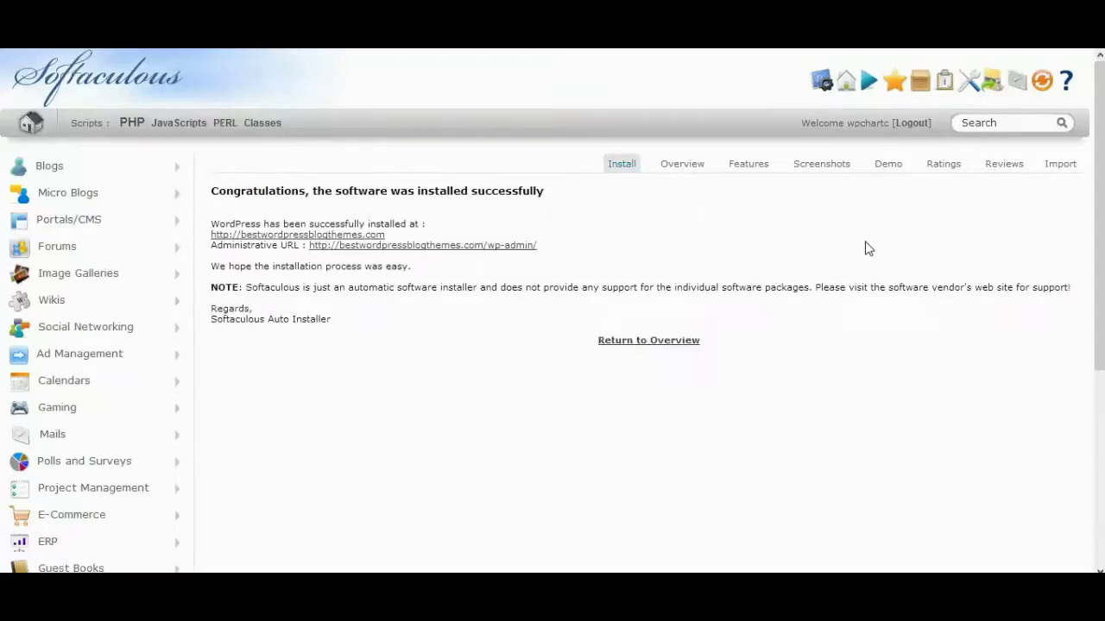
{"action": "left_click", "coordinate": [253, 236]}
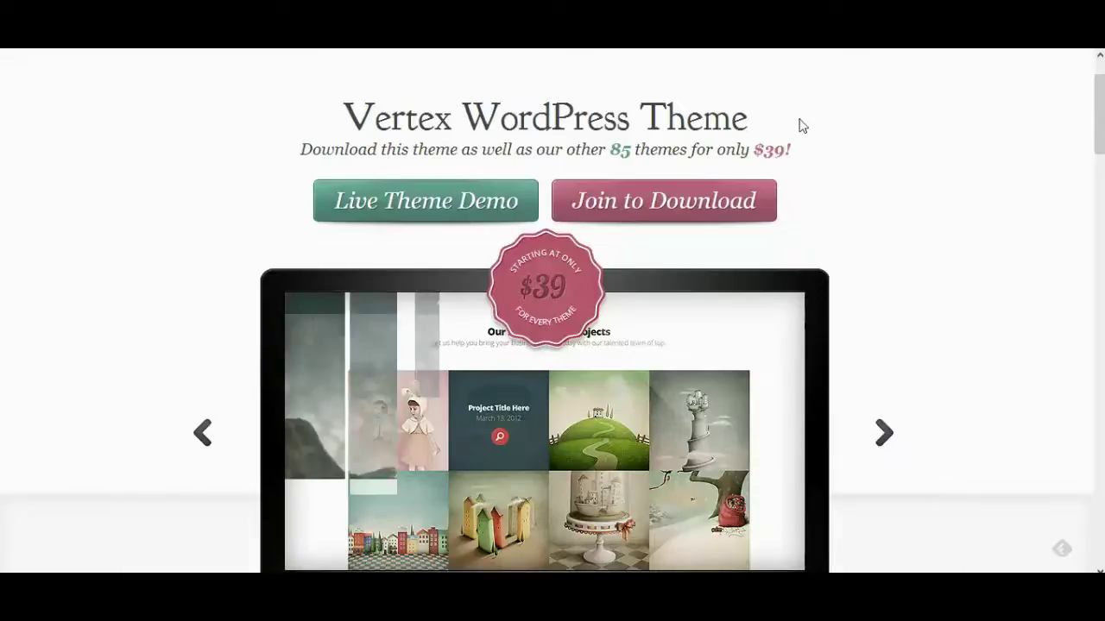
- Bring up the Elegant Themes Join Today page offering 85 themes for $39
{"action": "scroll", "coordinate": [1098, 147], "scroll_direction": "up", "scroll_amount": 1}
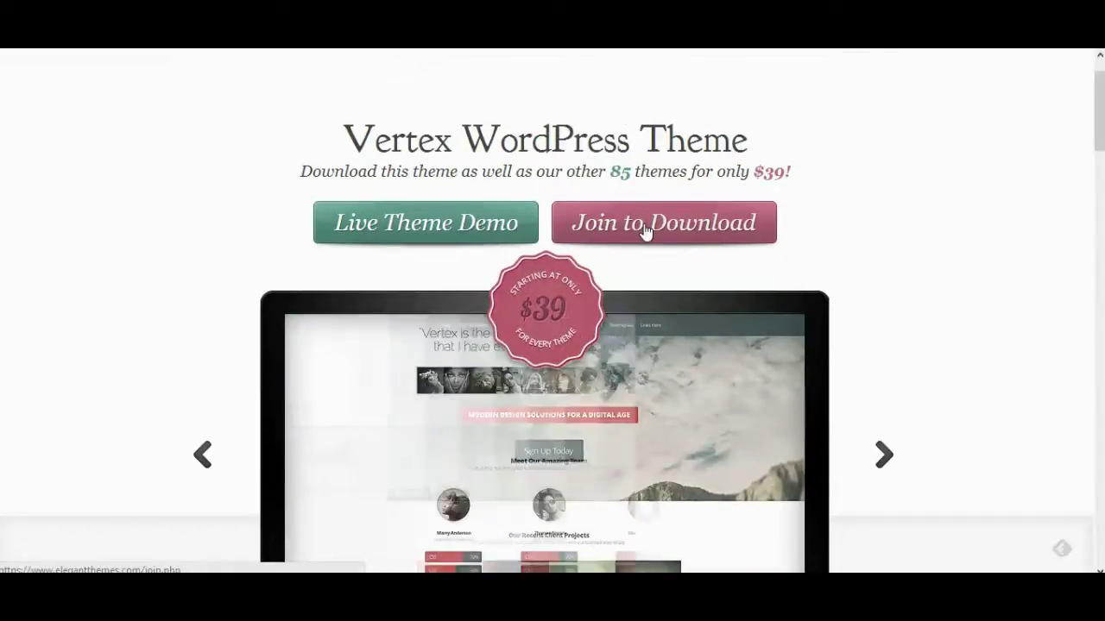
{"action": "left_click", "coordinate": [645, 226]}
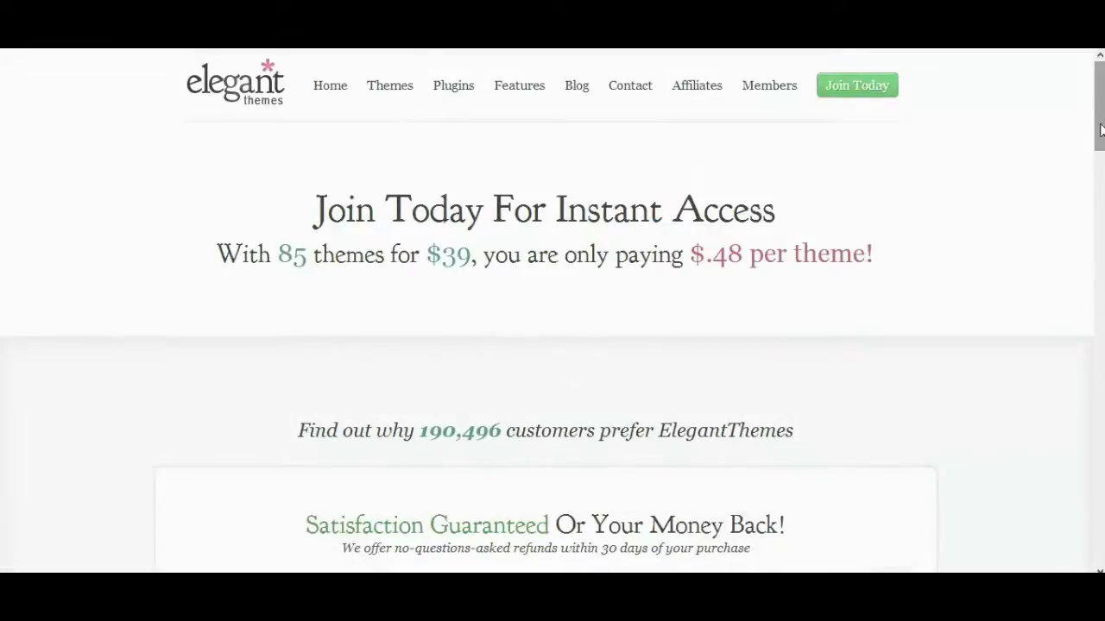
{"action": "left_click_drag", "start_coordinate": [1098, 151], "coordinate": [1097, 175]}
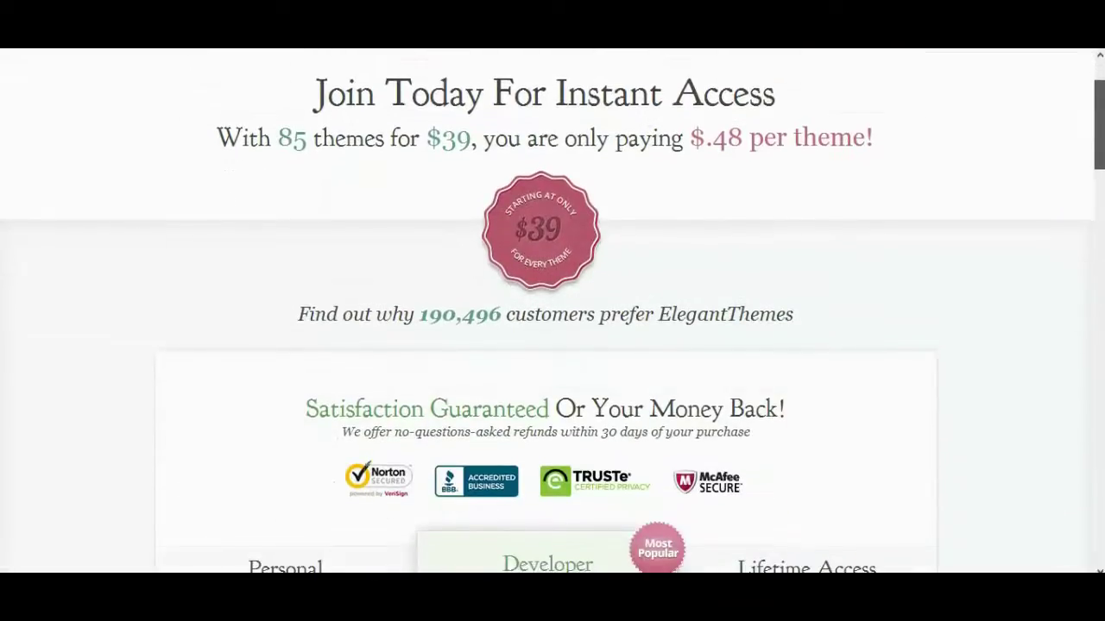
{"action": "left_click_drag", "start_coordinate": [1099, 119], "coordinate": [1100, 102]}
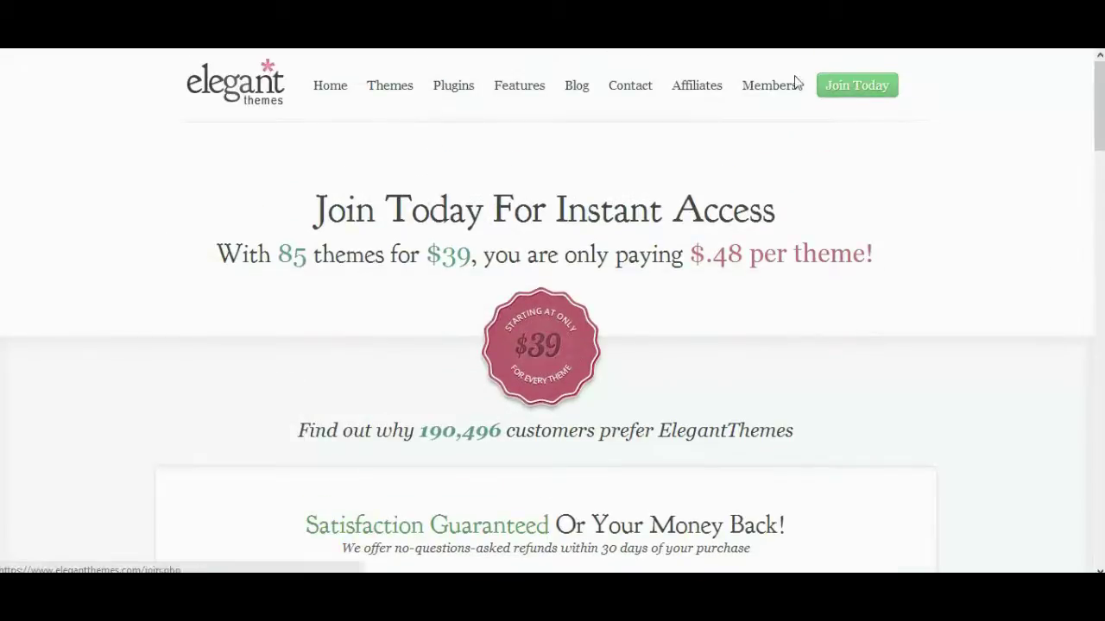
- Download the Vertex theme package (Vertex.zip) from the members area's Theme Downloads
{"action": "left_click", "coordinate": [771, 90]}
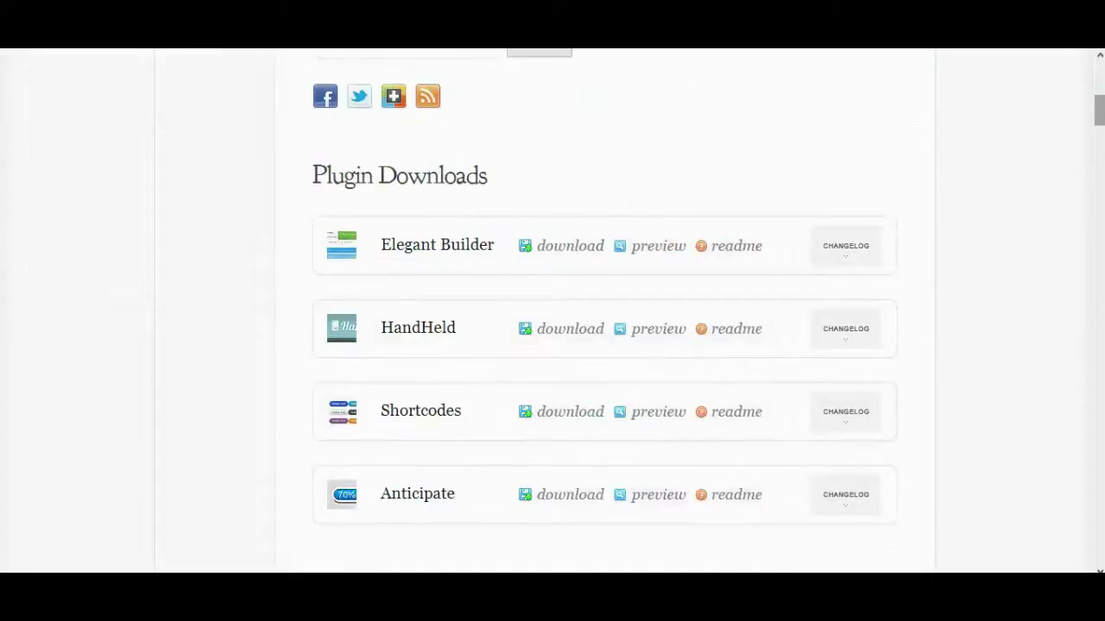
{"action": "left_click_drag", "start_coordinate": [1101, 110], "coordinate": [1045, 117]}
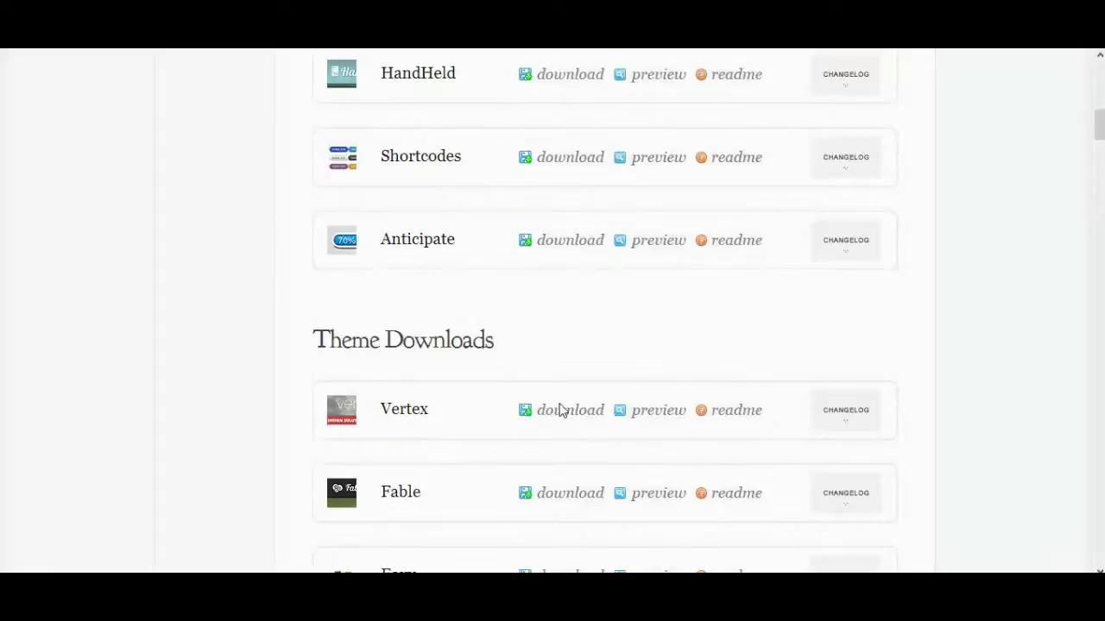
{"action": "mouse_move", "coordinate": [566, 413]}
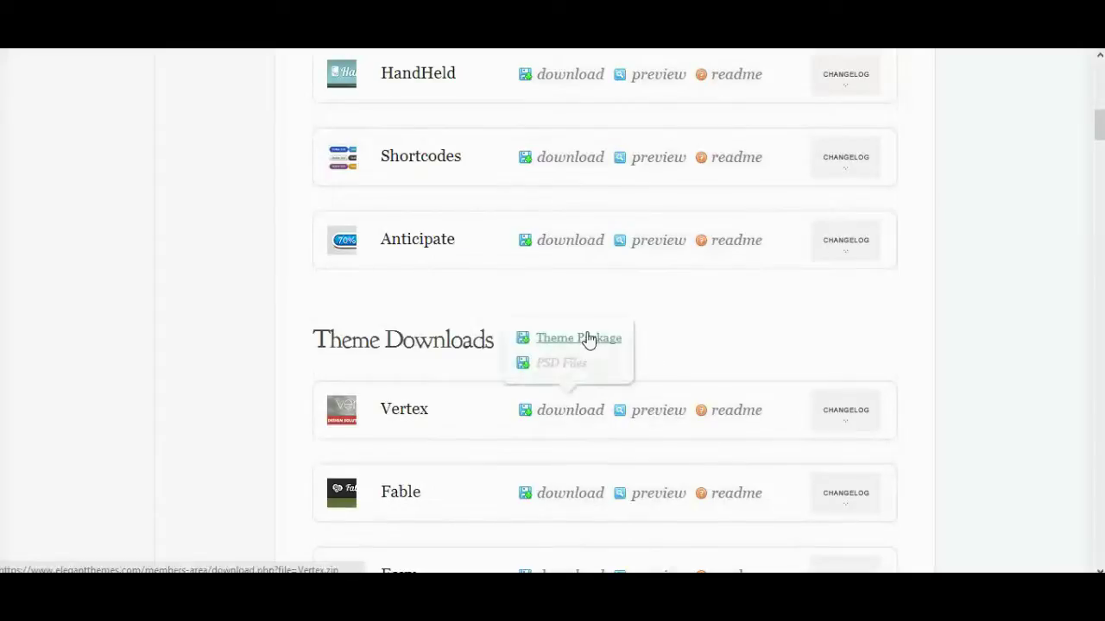
{"action": "left_click", "coordinate": [587, 338]}
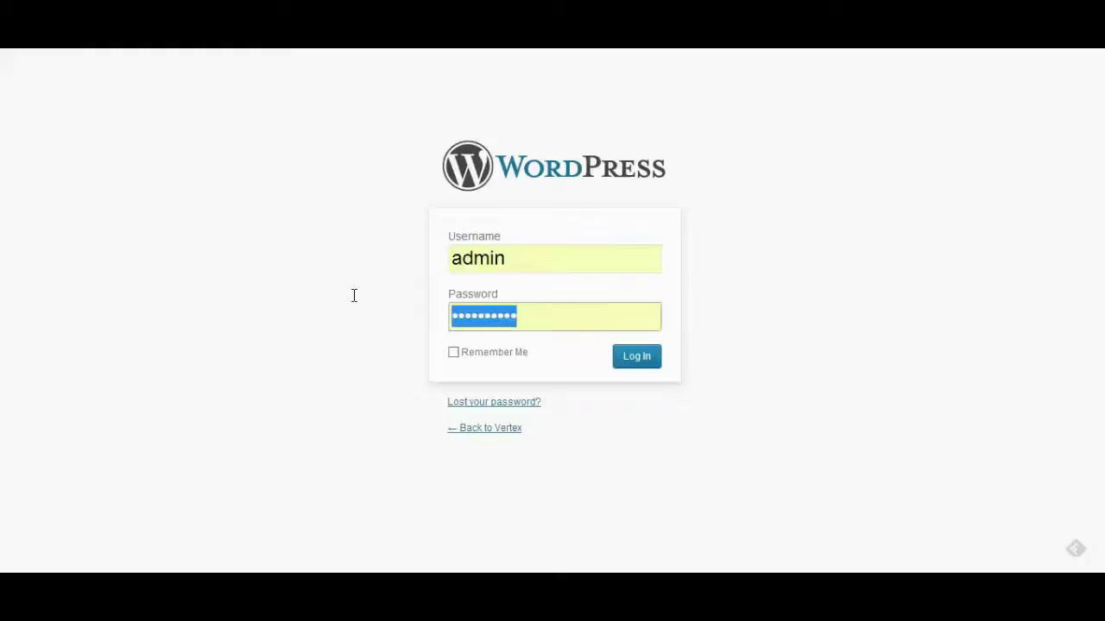
- Sign in to WordPress admin with the account password and view the Dashboard
{"action": "key", "text": "ctrl+v"}
{"action": "left_click", "coordinate": [636, 356]}
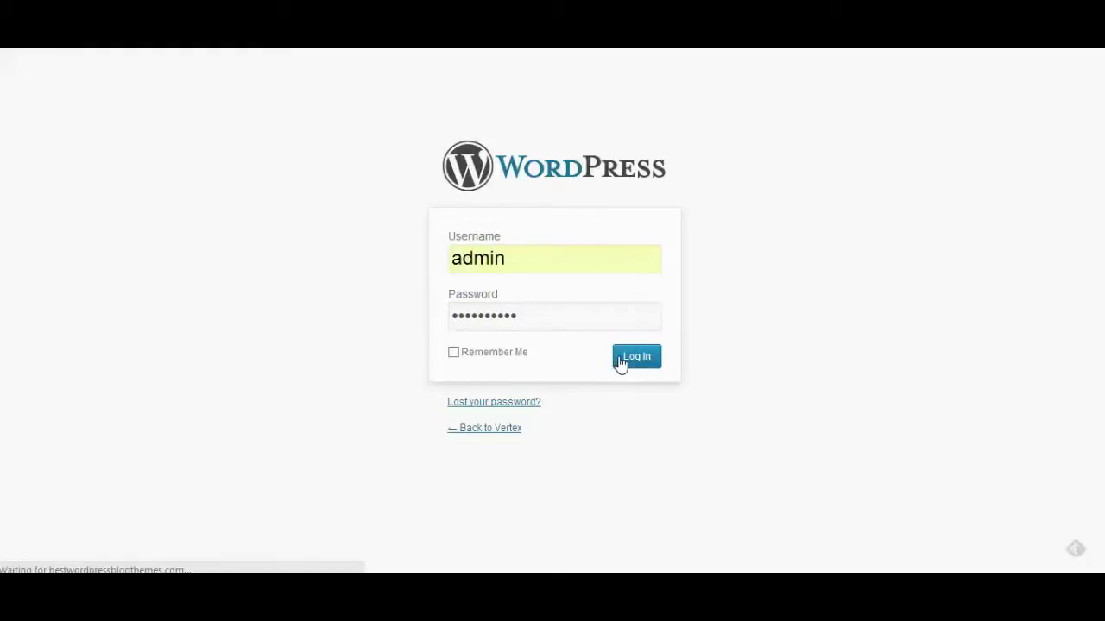
{"action": "scroll", "coordinate": [1097, 366], "scroll_direction": "down", "scroll_amount": 1}
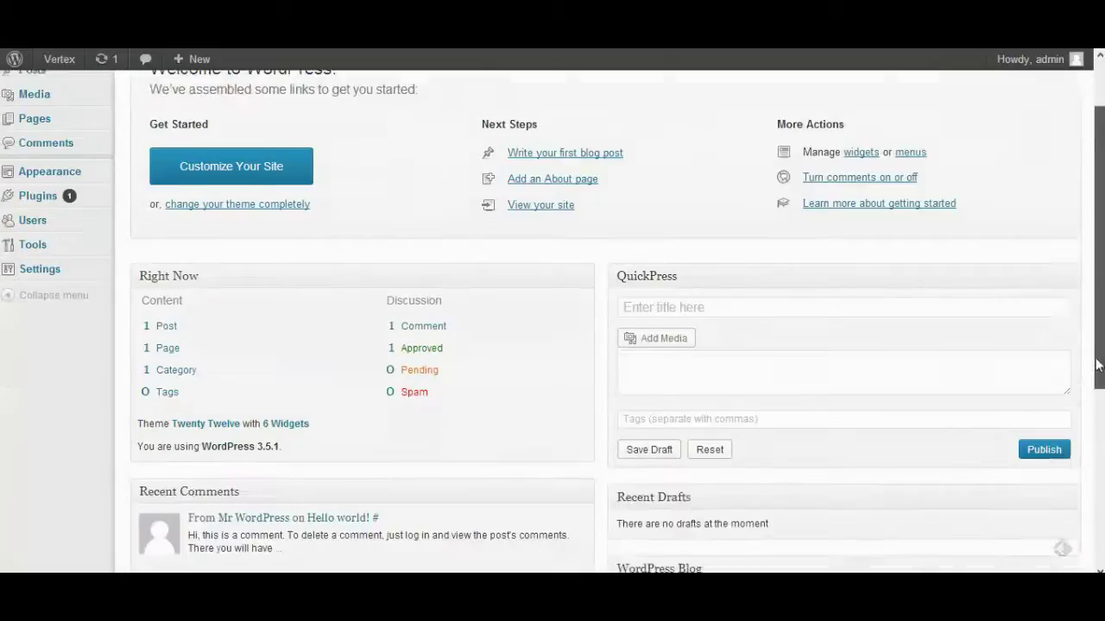
{"action": "scroll", "coordinate": [1098, 366], "scroll_direction": "down", "scroll_amount": 3}
{"action": "scroll", "coordinate": [1097, 431], "scroll_direction": "up", "scroll_amount": 4}
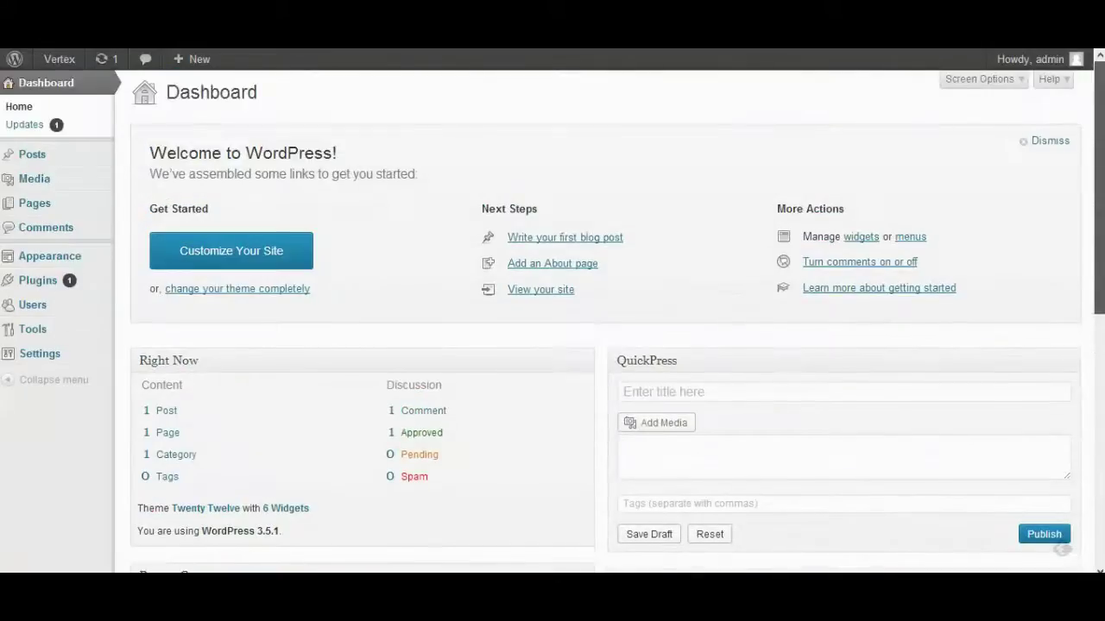
{"action": "mouse_move", "coordinate": [40, 257]}
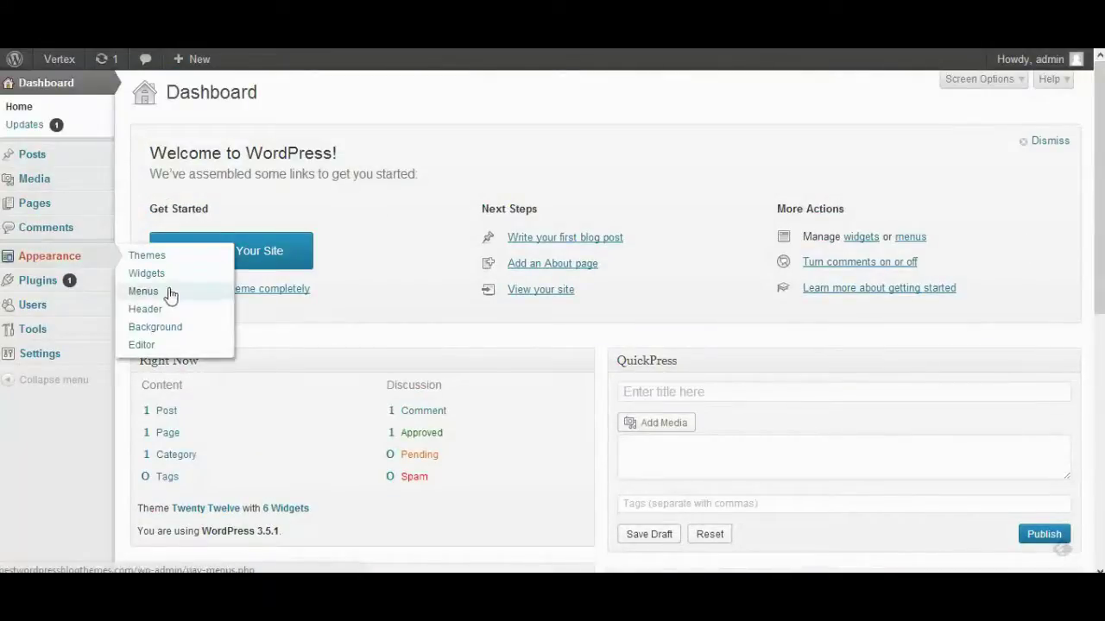
- Upload Vertex.zip under Appearance > Themes > Install Themes and install it
{"action": "left_click", "coordinate": [178, 257]}
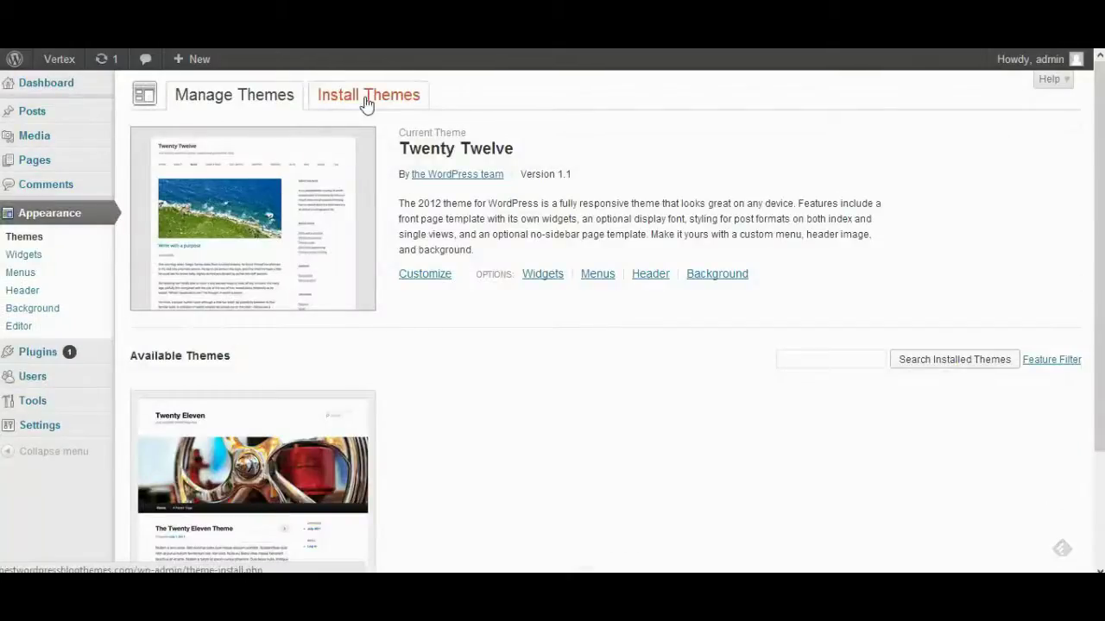
{"action": "left_click", "coordinate": [366, 100]}
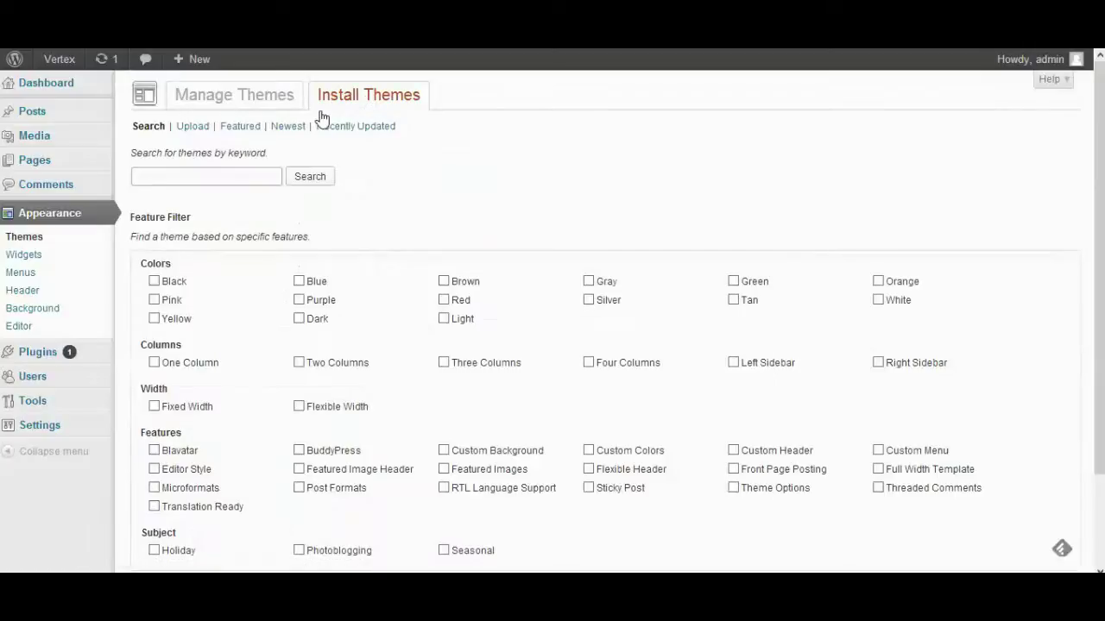
{"action": "left_click", "coordinate": [201, 132]}
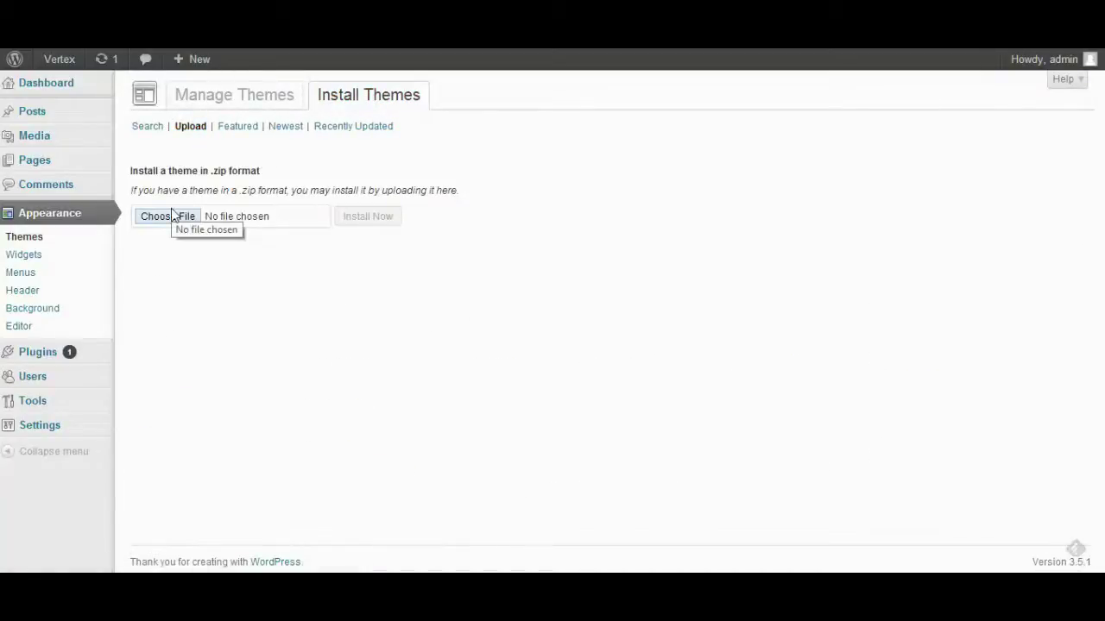
{"action": "left_click", "coordinate": [173, 216]}
{"action": "left_click", "coordinate": [477, 249]}
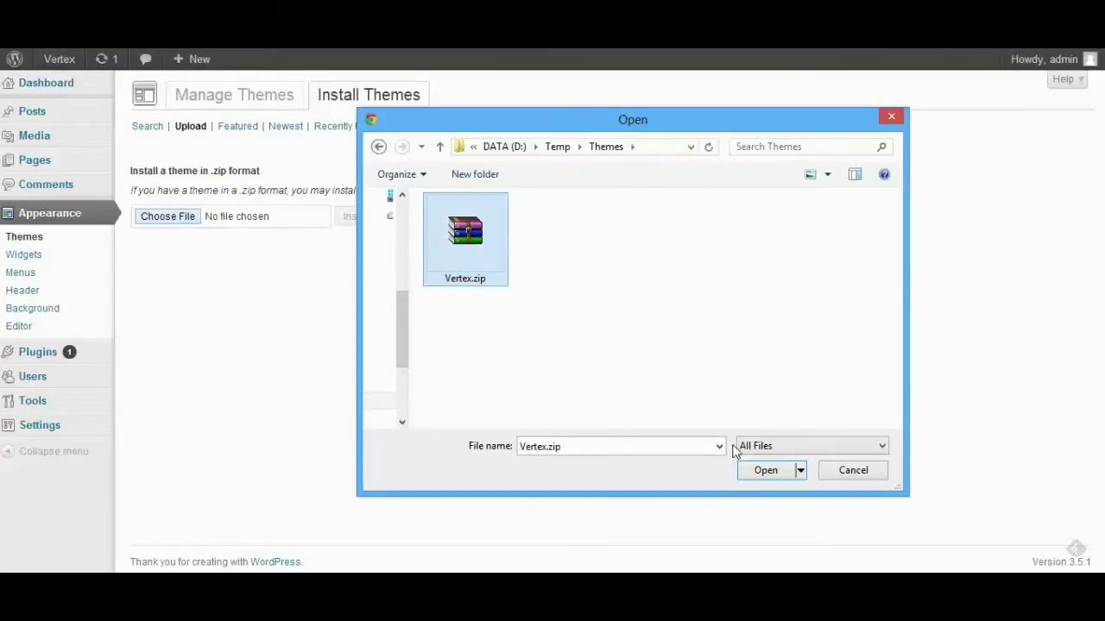
{"action": "left_click", "coordinate": [757, 474]}
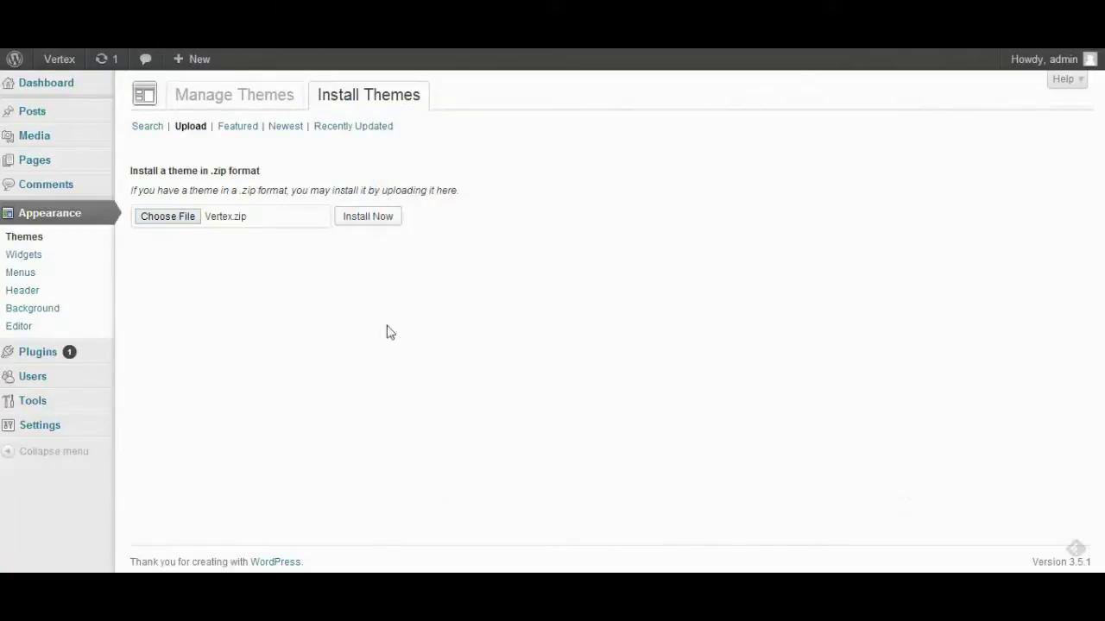
{"action": "left_click", "coordinate": [384, 223]}
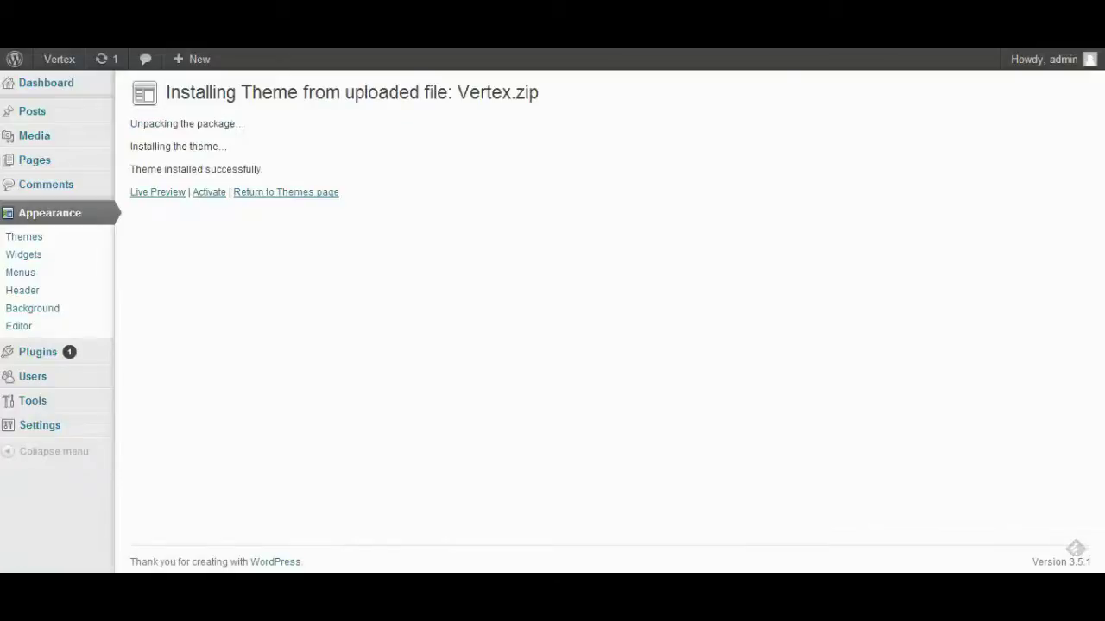
- Activate the Vertex theme, then install and activate the WordPress Importer plugin
{"action": "left_click", "coordinate": [215, 195]}
{"action": "scroll", "coordinate": [363, 291], "scroll_direction": "down", "scroll_amount": 2}
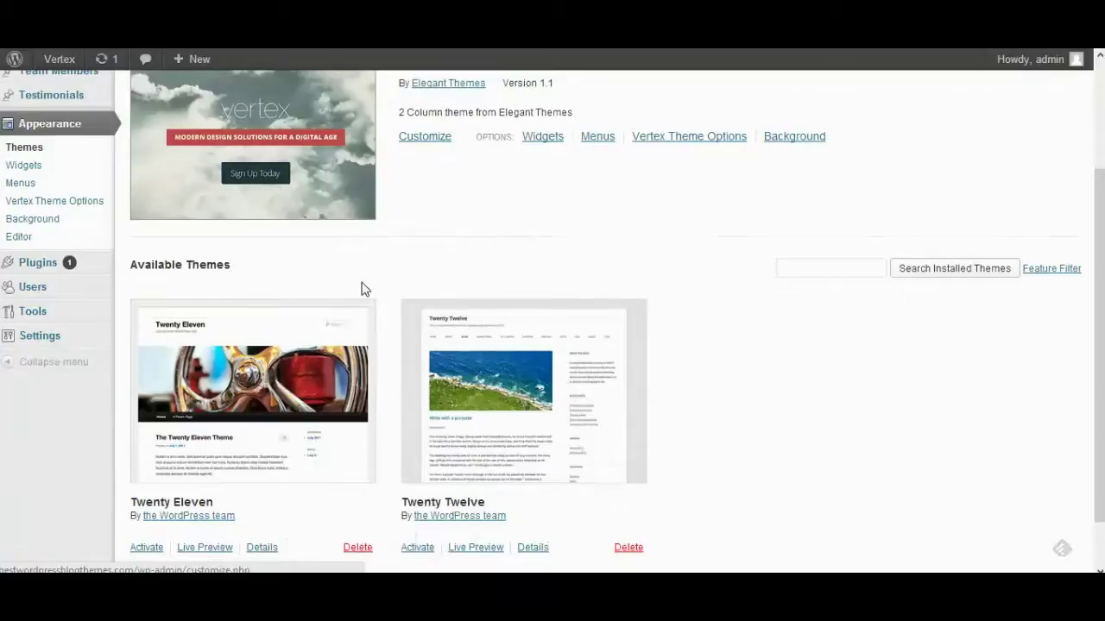
{"action": "scroll", "coordinate": [363, 289], "scroll_direction": "up", "scroll_amount": 2}
{"action": "mouse_move", "coordinate": [77, 401]}
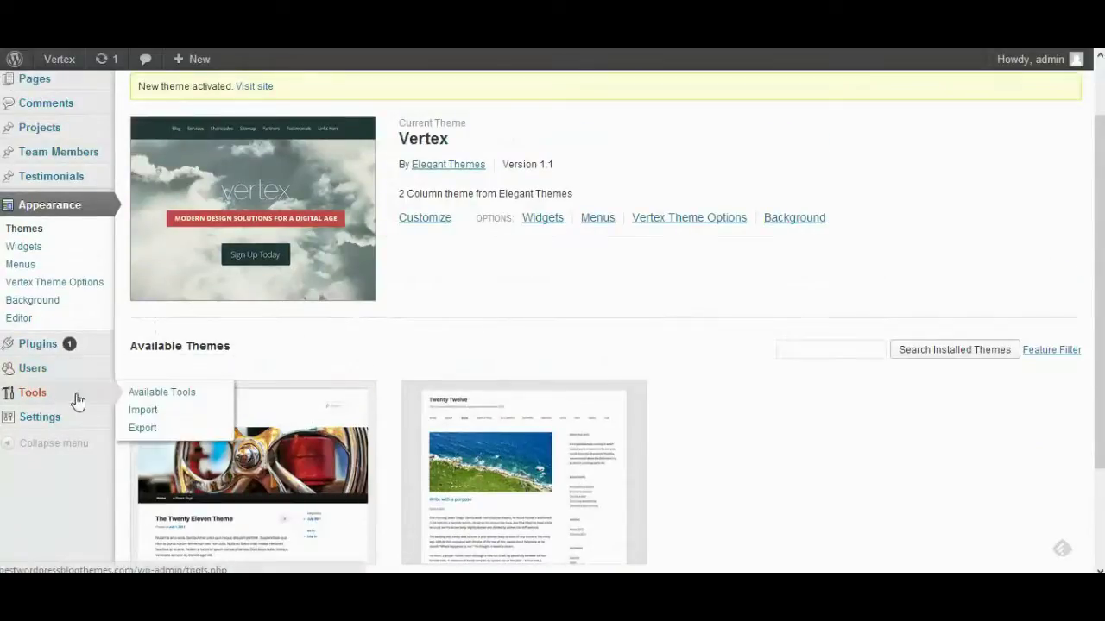
{"action": "left_click", "coordinate": [145, 413]}
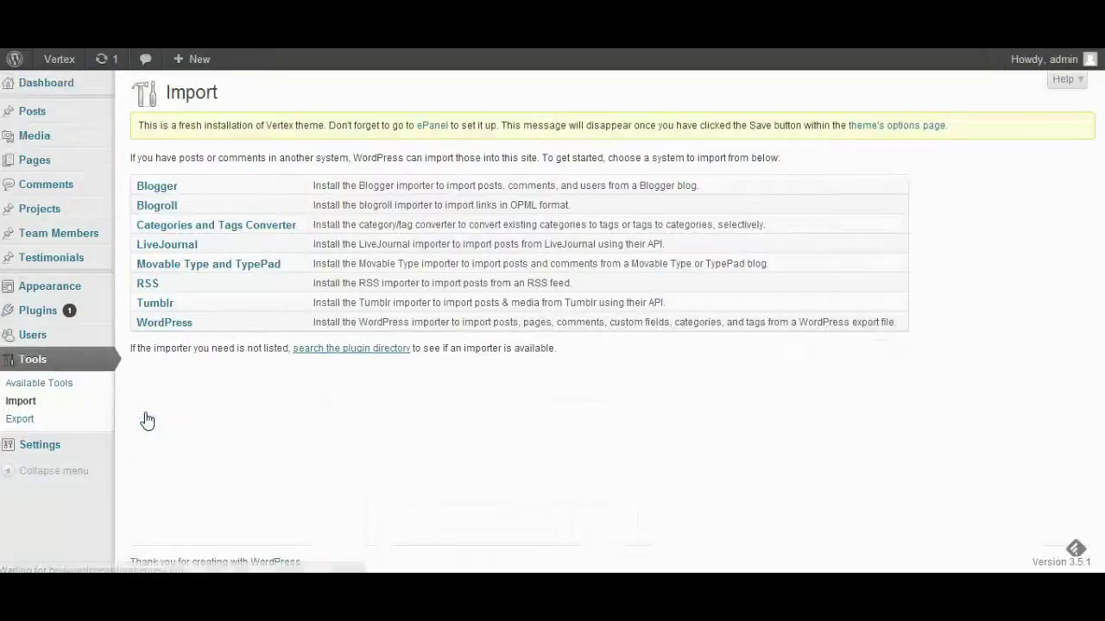
{"action": "left_click", "coordinate": [175, 325]}
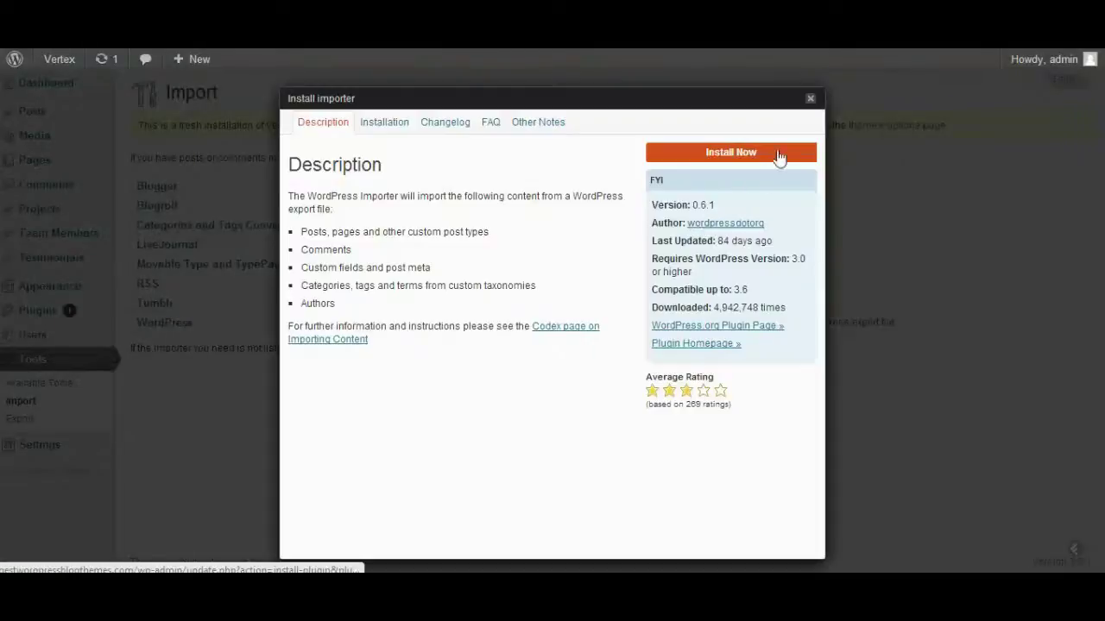
{"action": "left_click", "coordinate": [779, 153]}
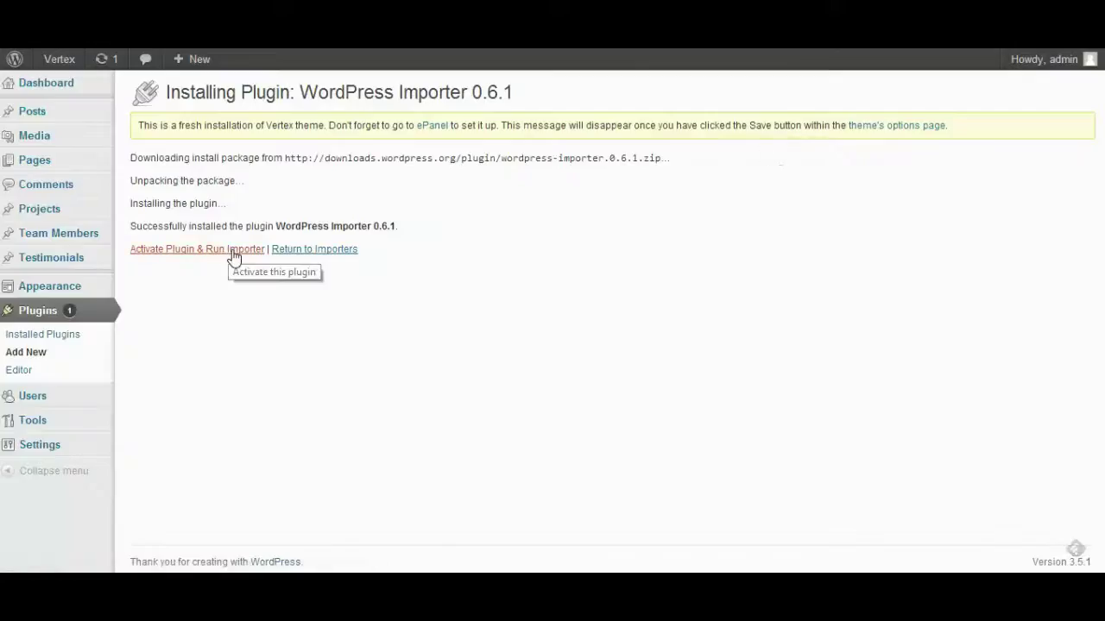
{"action": "left_click", "coordinate": [232, 251]}
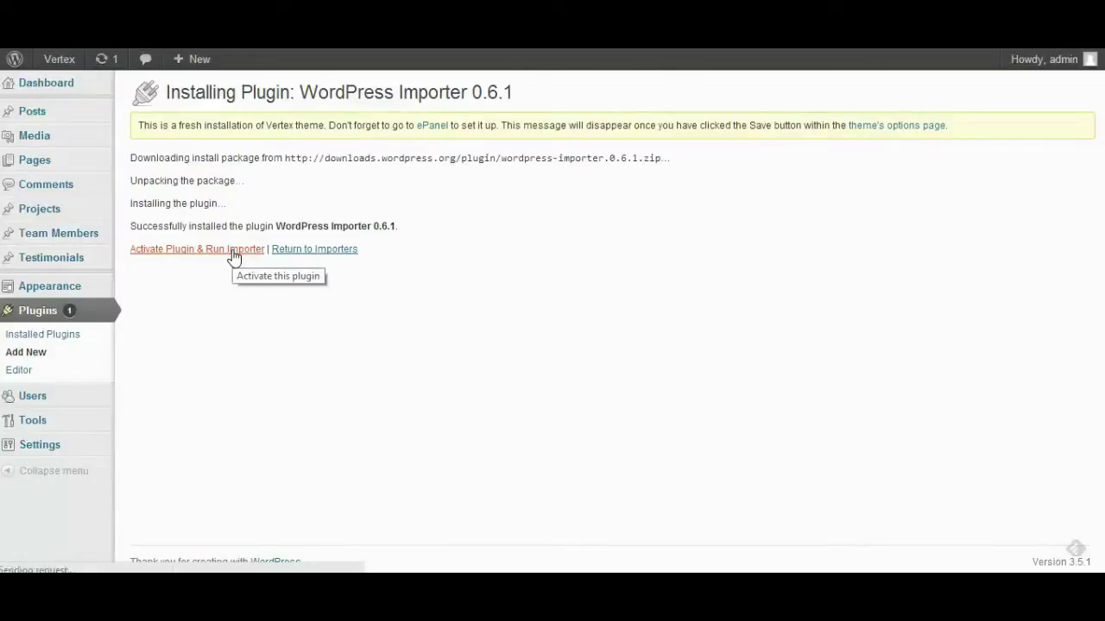
- Extract Vertex.zip and upload Vertex/sampledata/sample.xml for import
{"action": "left_click", "coordinate": [407, 229]}
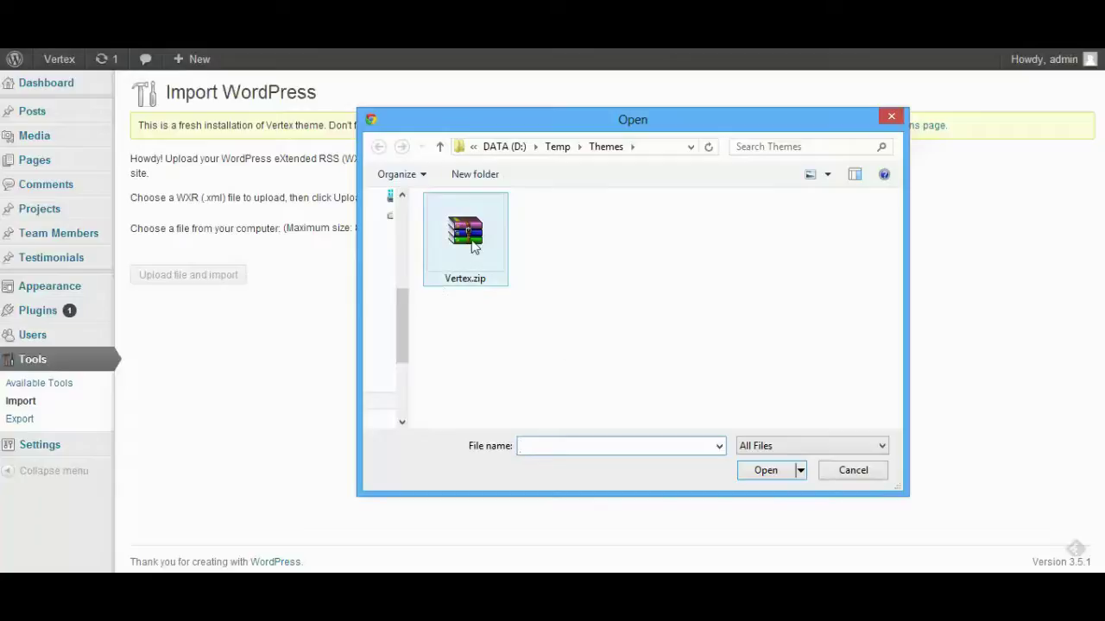
{"action": "left_click", "coordinate": [473, 248]}
{"action": "right_click", "coordinate": [474, 248]}
{"action": "left_click", "coordinate": [530, 306]}
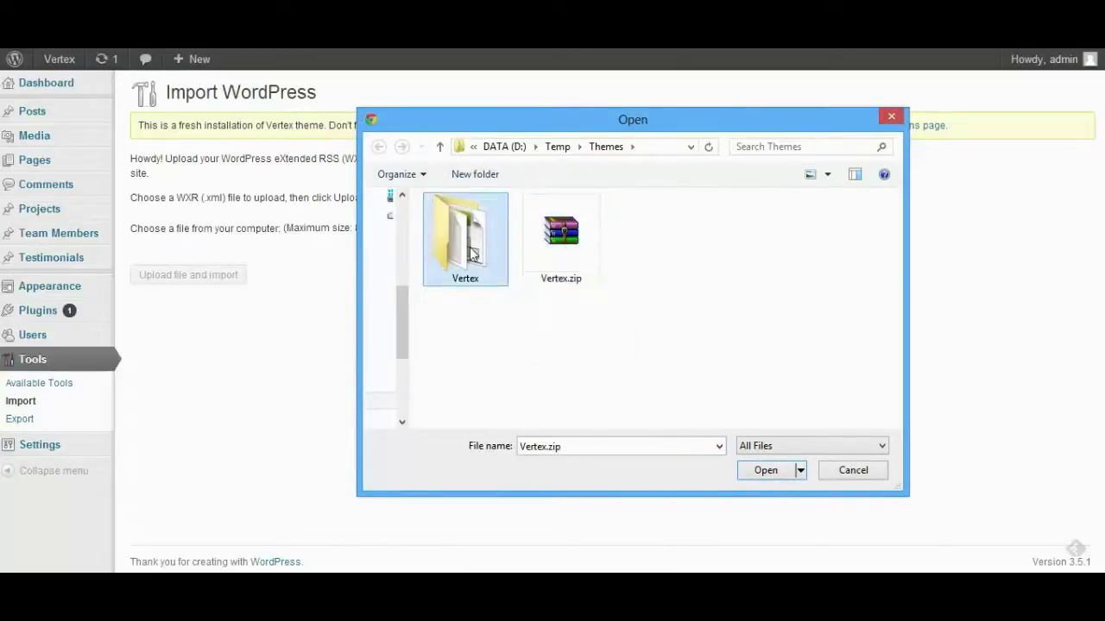
{"action": "double_click", "coordinate": [470, 250]}
{"action": "double_click", "coordinate": [467, 341]}
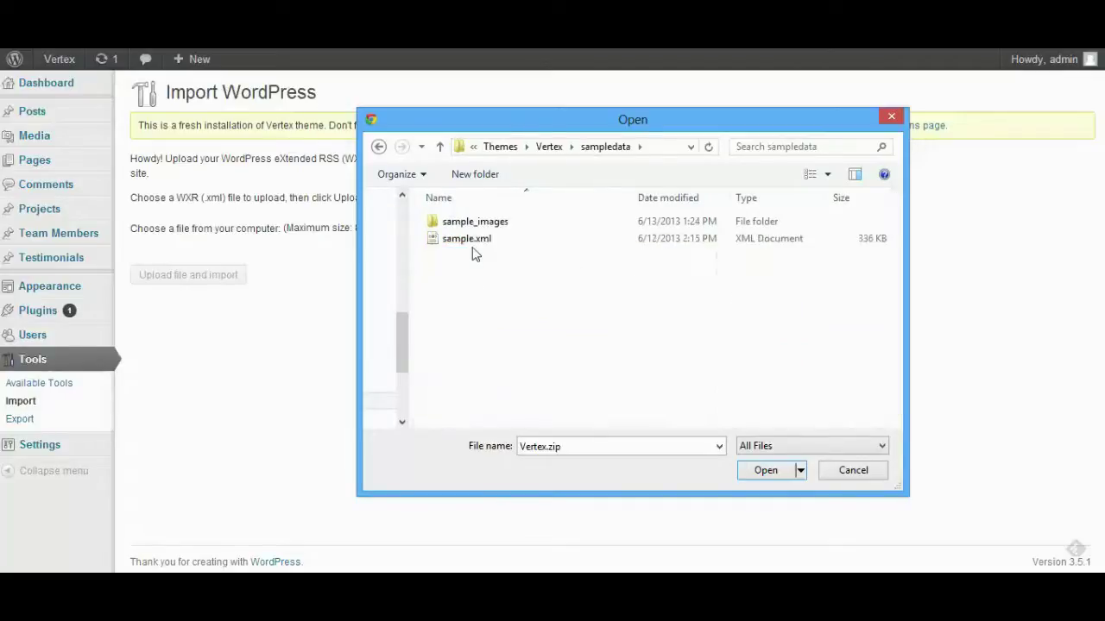
{"action": "double_click", "coordinate": [474, 248]}
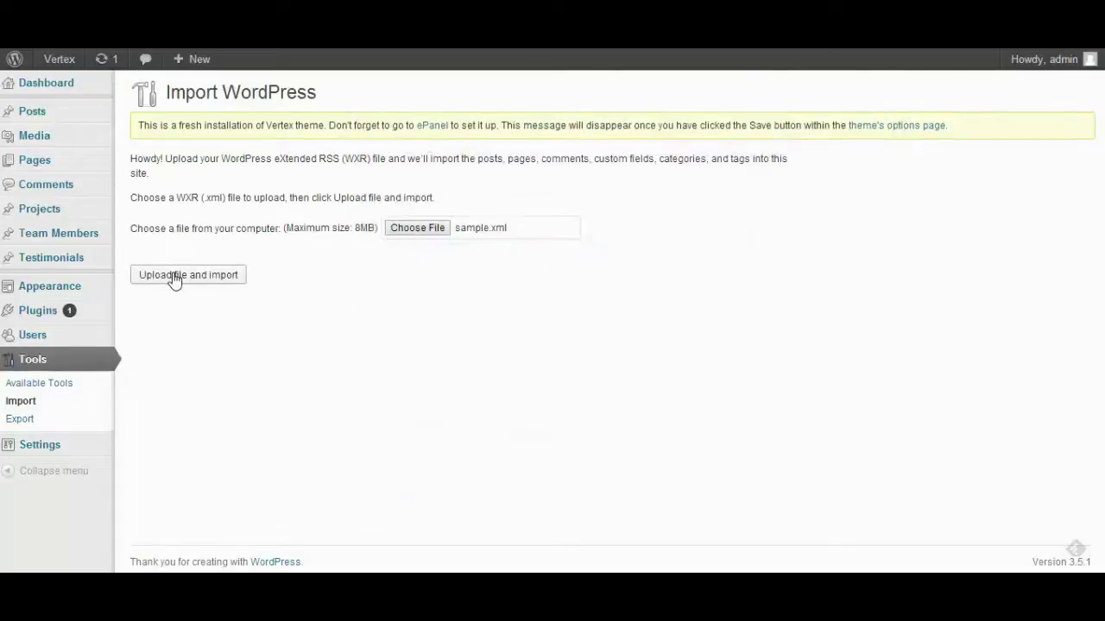
{"action": "left_click", "coordinate": [173, 276]}
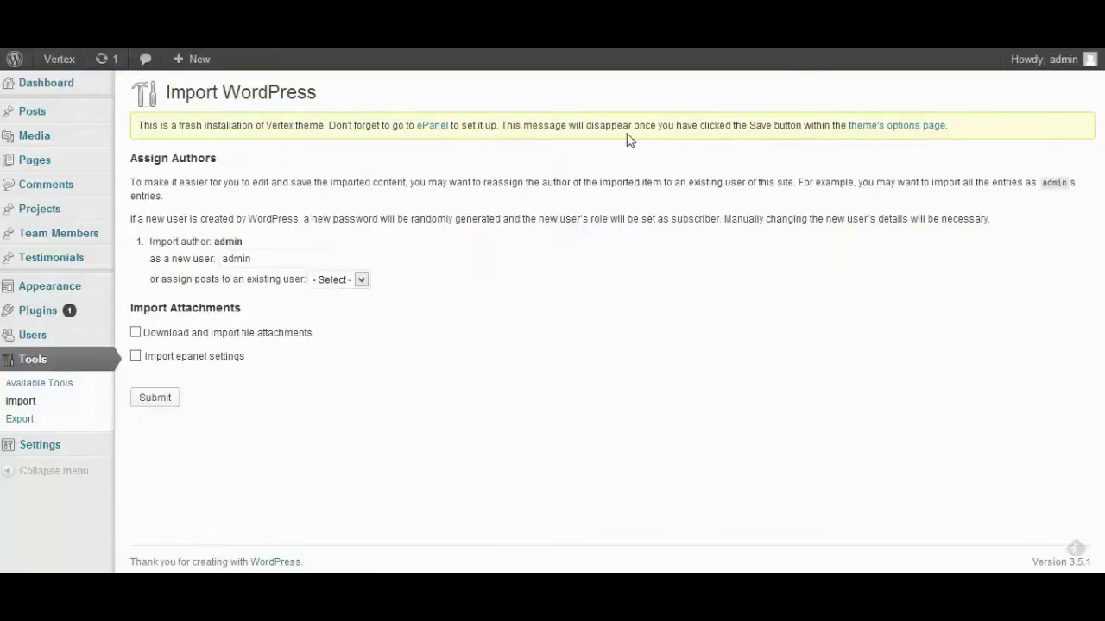
- Assign posts to the admin user, include attachments and ePanel settings, and run the import
{"action": "left_click", "coordinate": [336, 309]}
{"action": "left_click", "coordinate": [241, 334]}
{"action": "left_click", "coordinate": [219, 358]}
{"action": "left_click", "coordinate": [156, 398]}
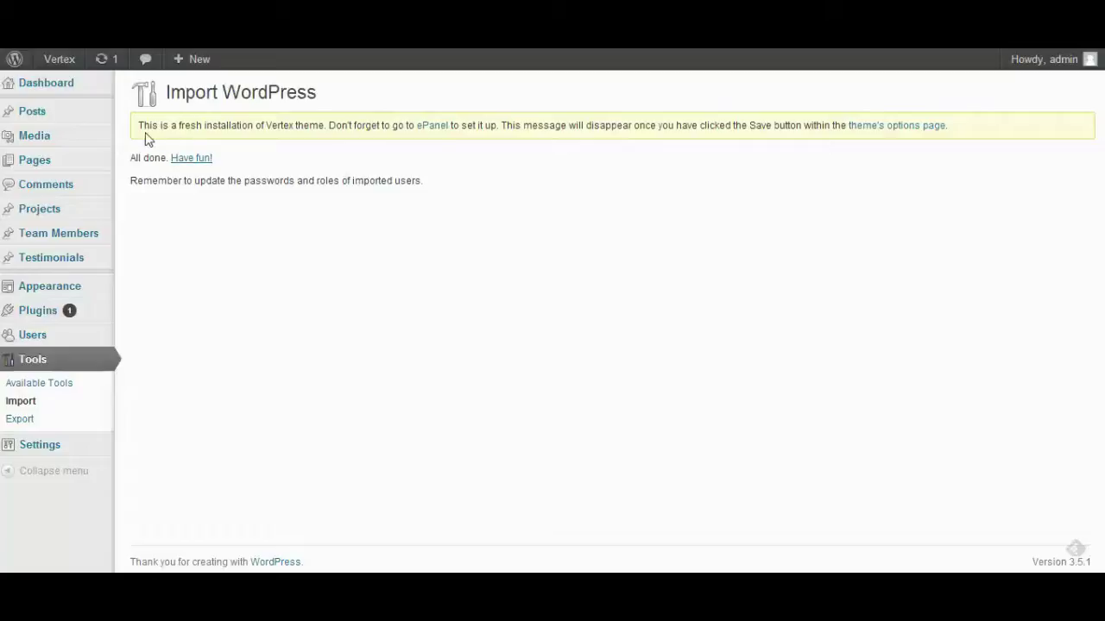
- Clear the ePanel reminder, open Vertex Theme Options, and look through its Homepage, Featured Slider and General tabs
{"action": "left_click_drag", "start_coordinate": [140, 126], "coordinate": [473, 130]}
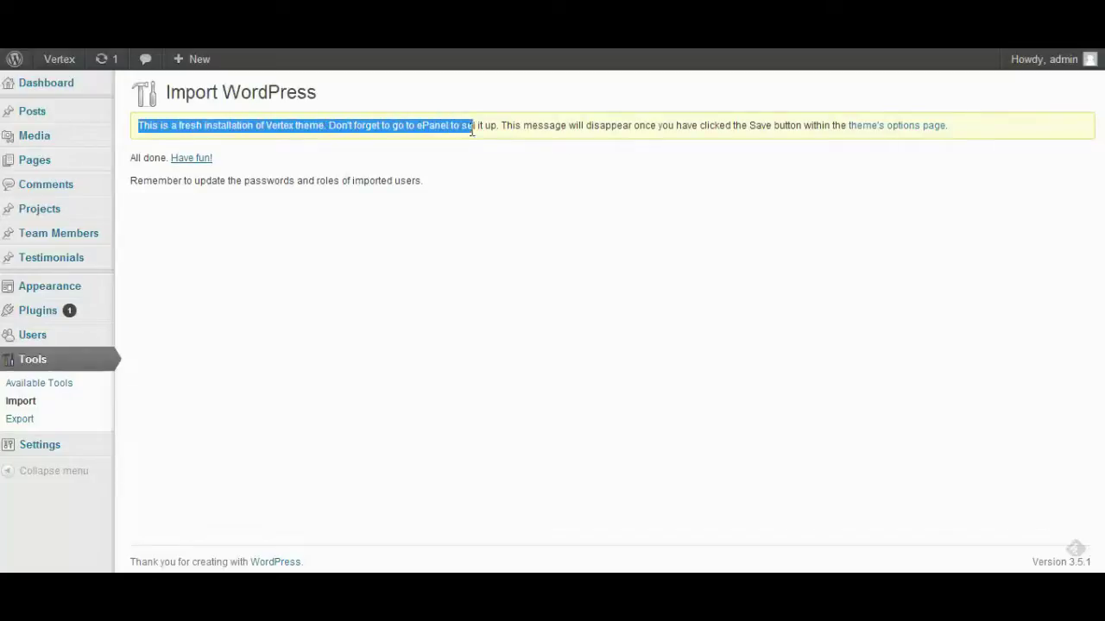
{"action": "left_click", "coordinate": [462, 163]}
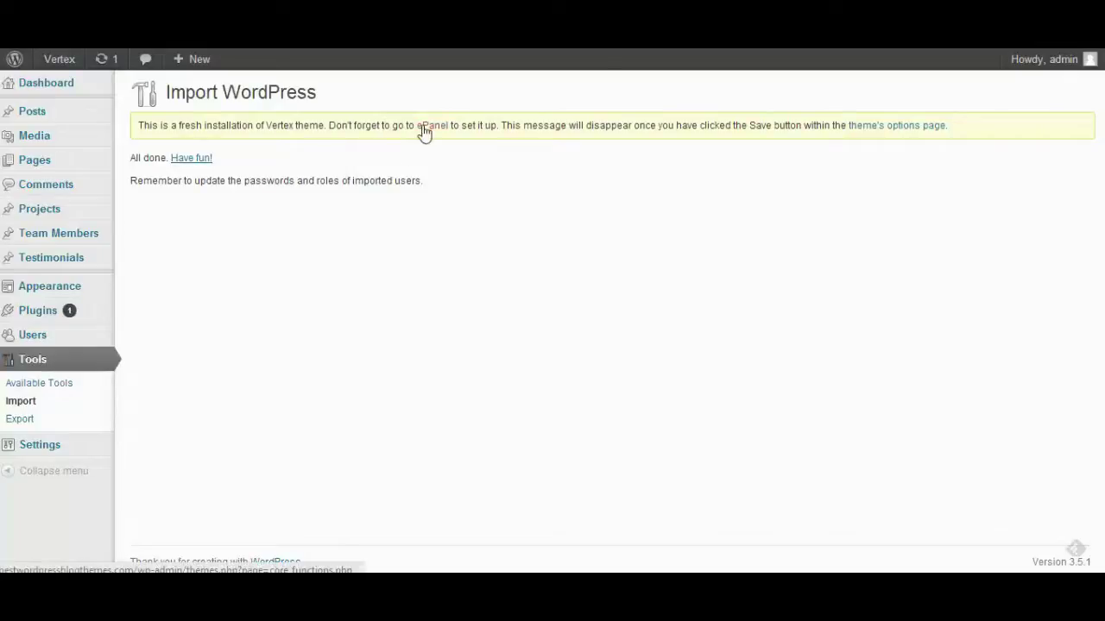
{"action": "mouse_move", "coordinate": [77, 291]}
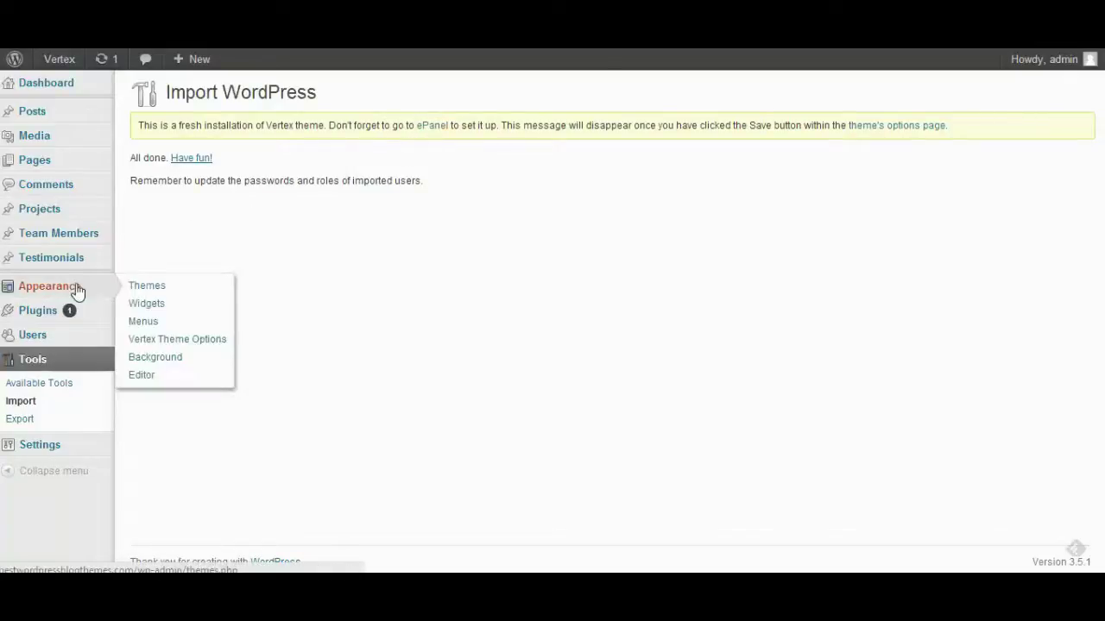
{"action": "left_click", "coordinate": [159, 345]}
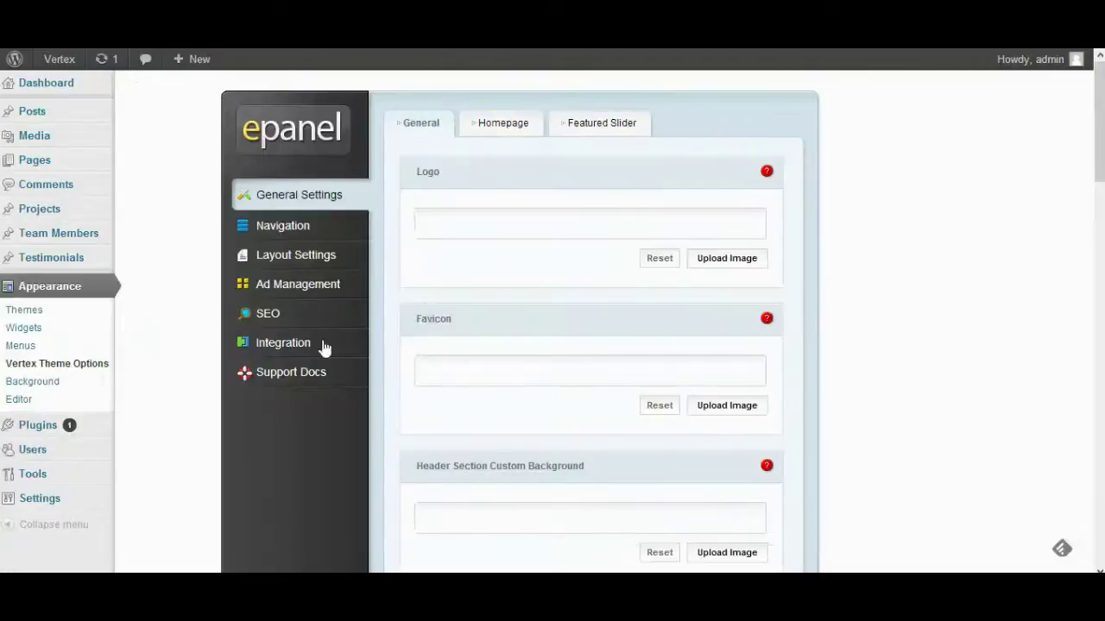
{"action": "left_click", "coordinate": [513, 128]}
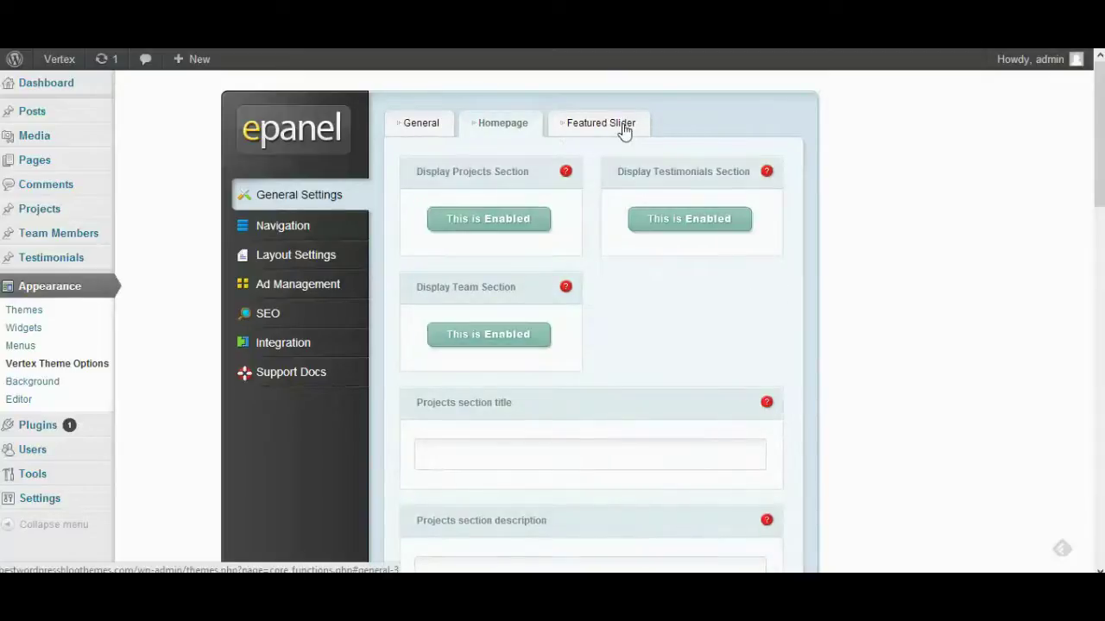
{"action": "left_click", "coordinate": [623, 126]}
{"action": "left_click_drag", "start_coordinate": [1100, 173], "coordinate": [1100, 194]}
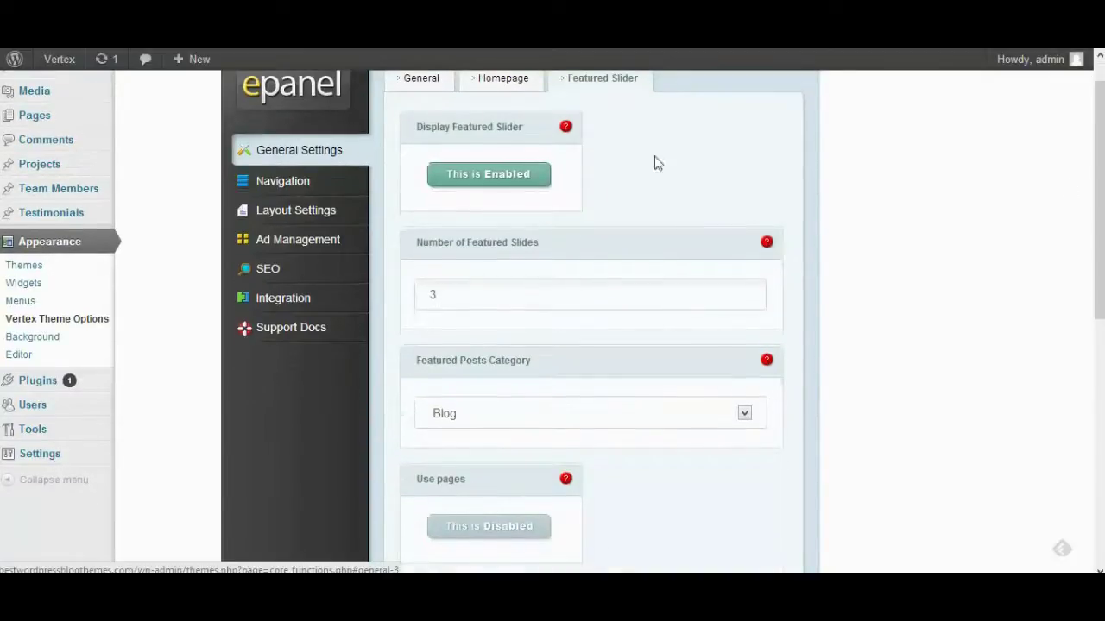
{"action": "left_click", "coordinate": [420, 81]}
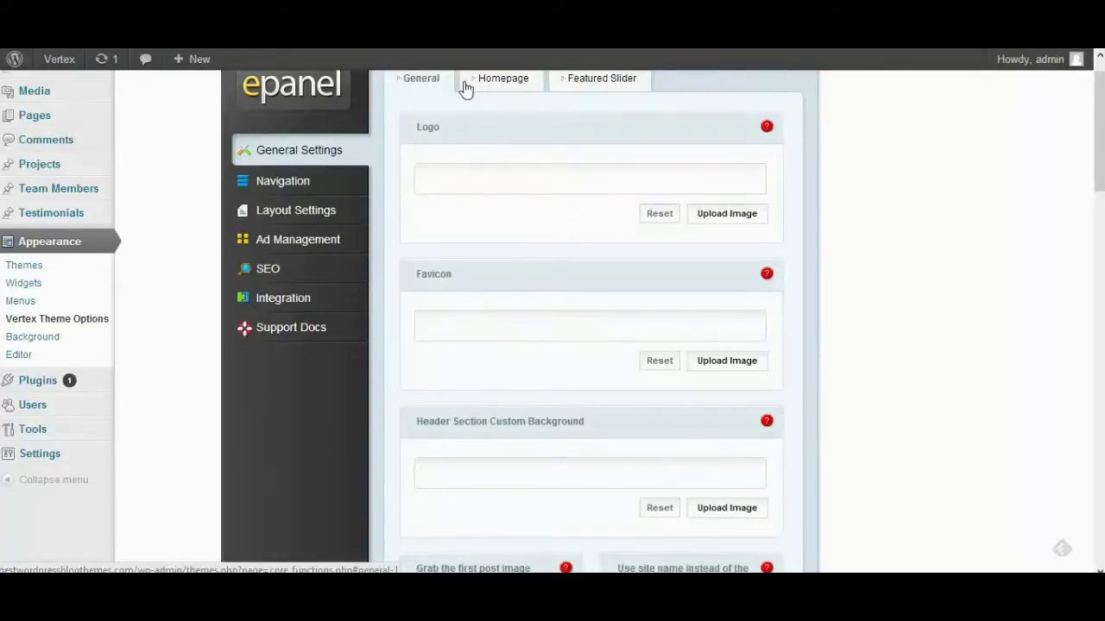
{"action": "left_click", "coordinate": [580, 84]}
- Set Featured Posts Category to Featured and save the ePanel options
{"action": "left_click", "coordinate": [475, 414]}
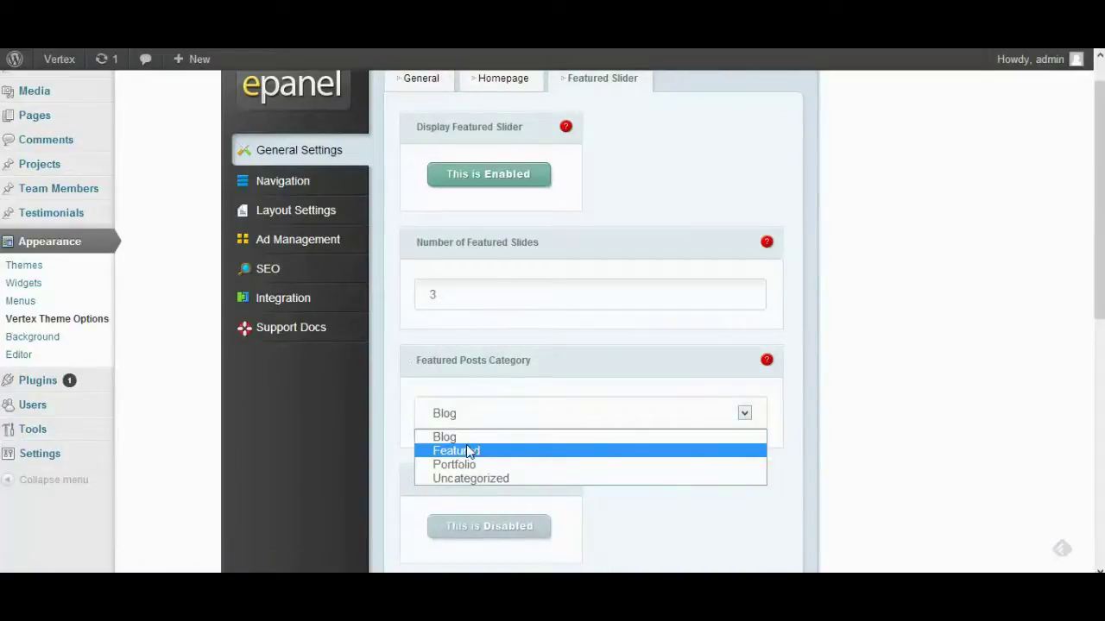
{"action": "left_click", "coordinate": [466, 450]}
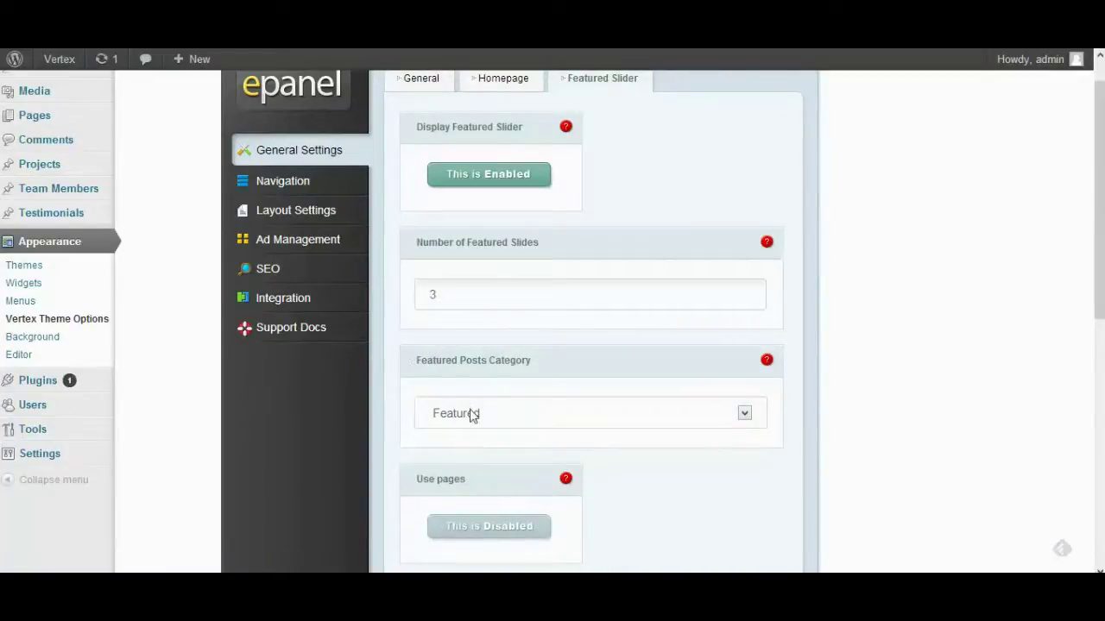
{"action": "left_click", "coordinate": [421, 79]}
{"action": "left_click_drag", "start_coordinate": [1100, 164], "coordinate": [1058, 509]}
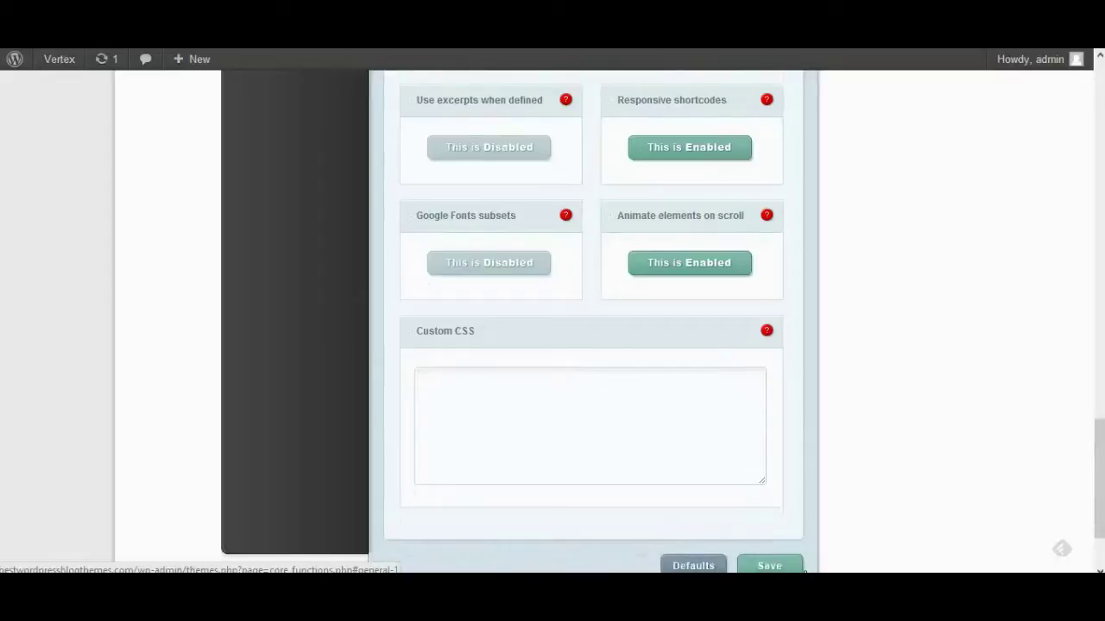
{"action": "left_click", "coordinate": [797, 567]}
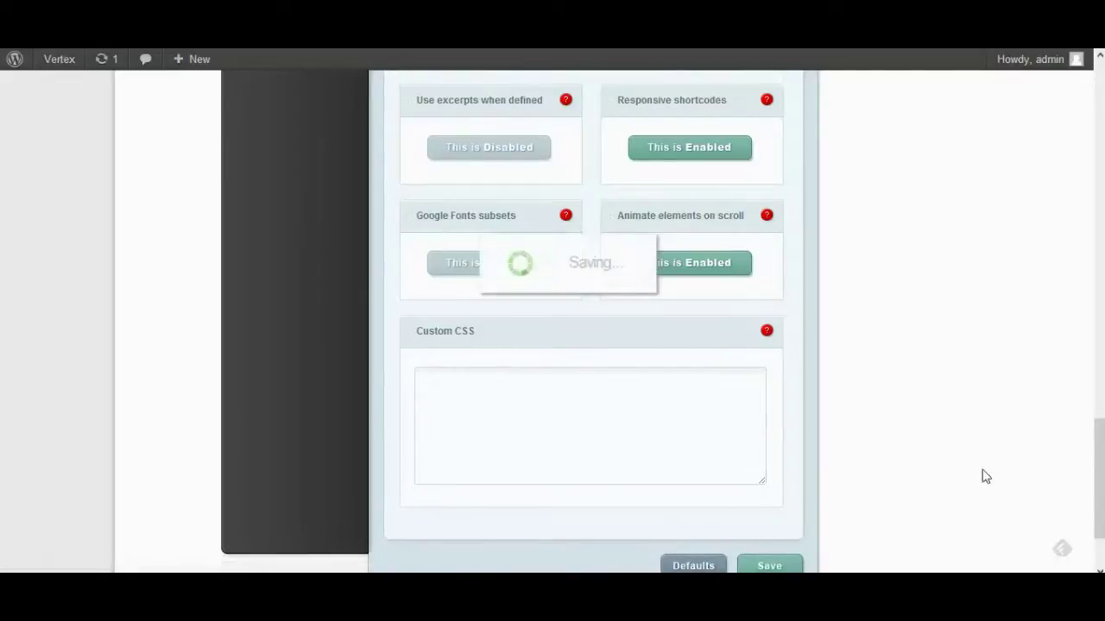
{"action": "left_click_drag", "start_coordinate": [1099, 427], "coordinate": [1098, 74]}
- Scroll through the live Vertex homepage, then return to the admin Dashboard
{"action": "mouse_move", "coordinate": [65, 64]}
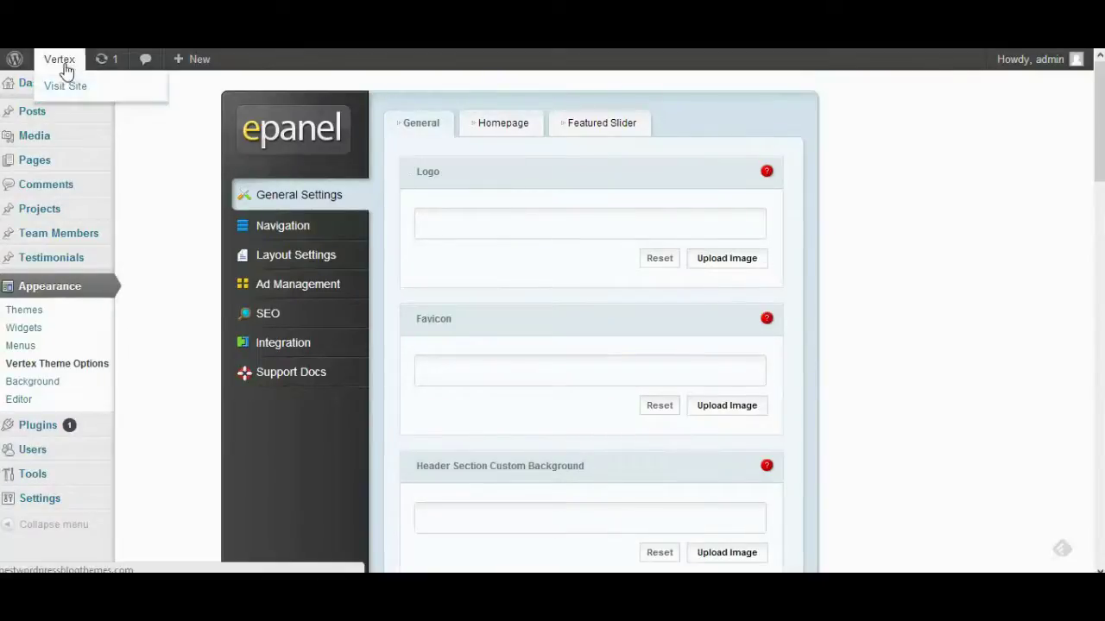
{"action": "left_click", "coordinate": [65, 86]}
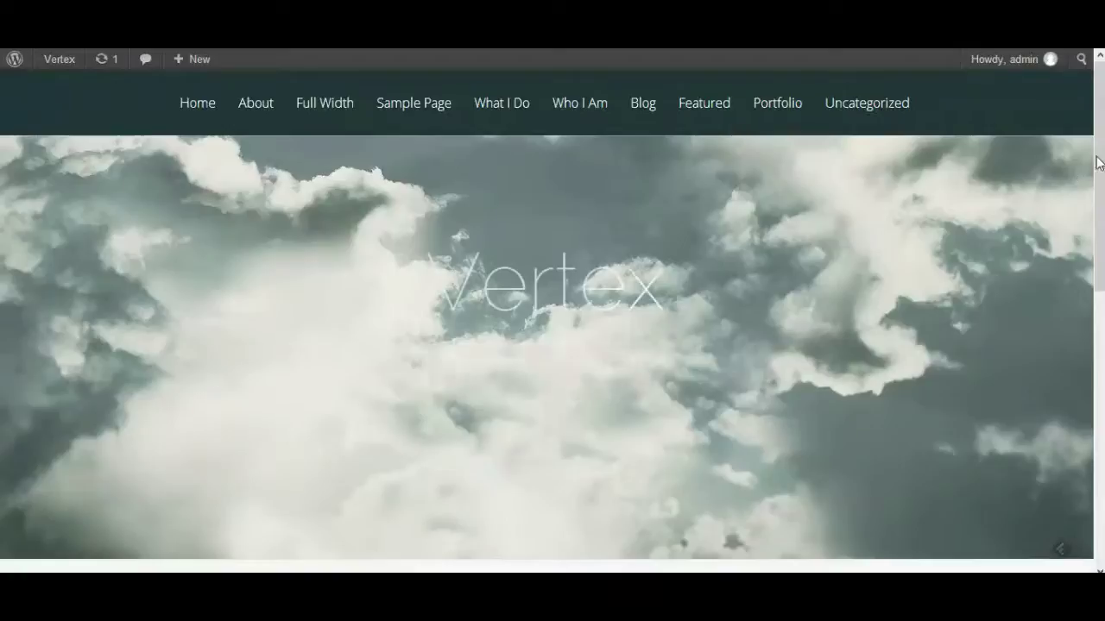
{"action": "scroll", "coordinate": [1099, 120], "scroll_direction": "down", "scroll_amount": 2}
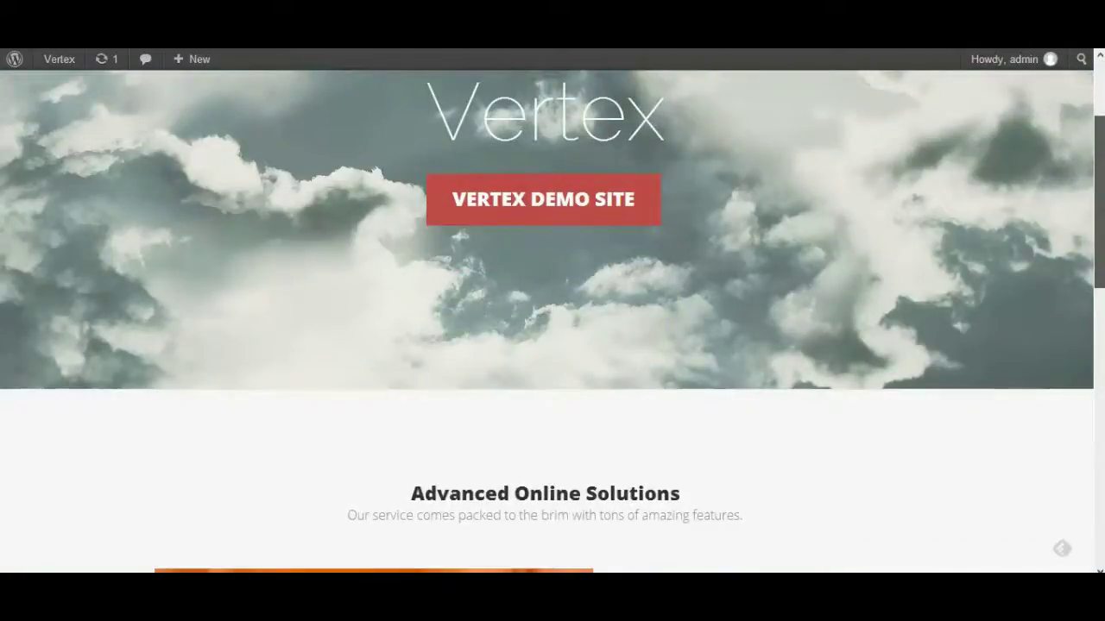
{"action": "left_click_drag", "start_coordinate": [1099, 203], "coordinate": [1090, 97]}
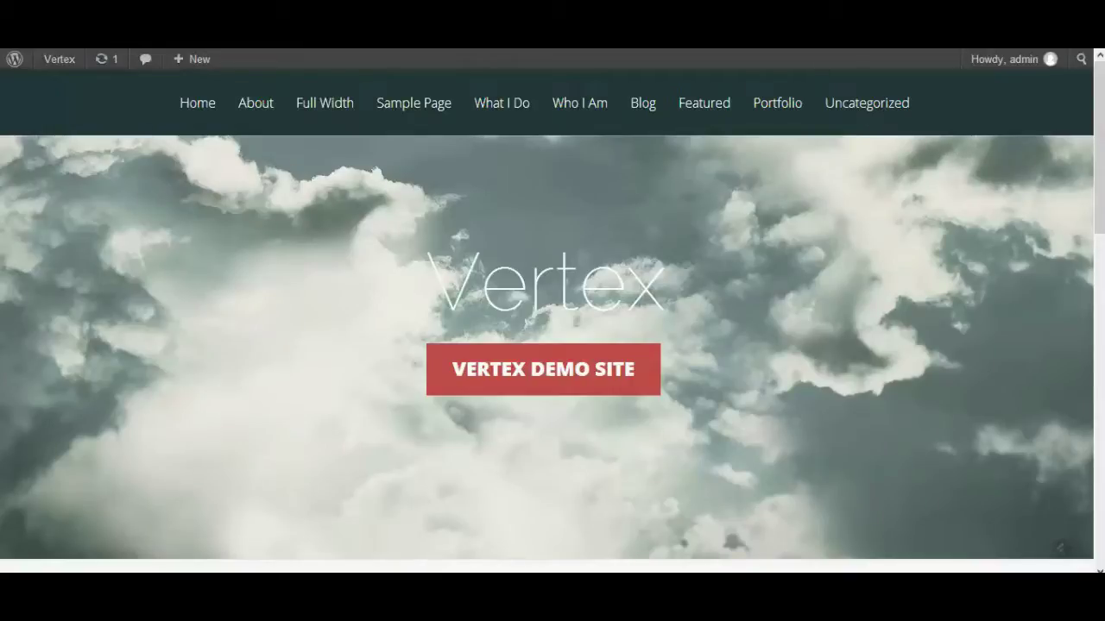
{"action": "mouse_move", "coordinate": [44, 69]}
{"action": "left_click", "coordinate": [59, 88]}
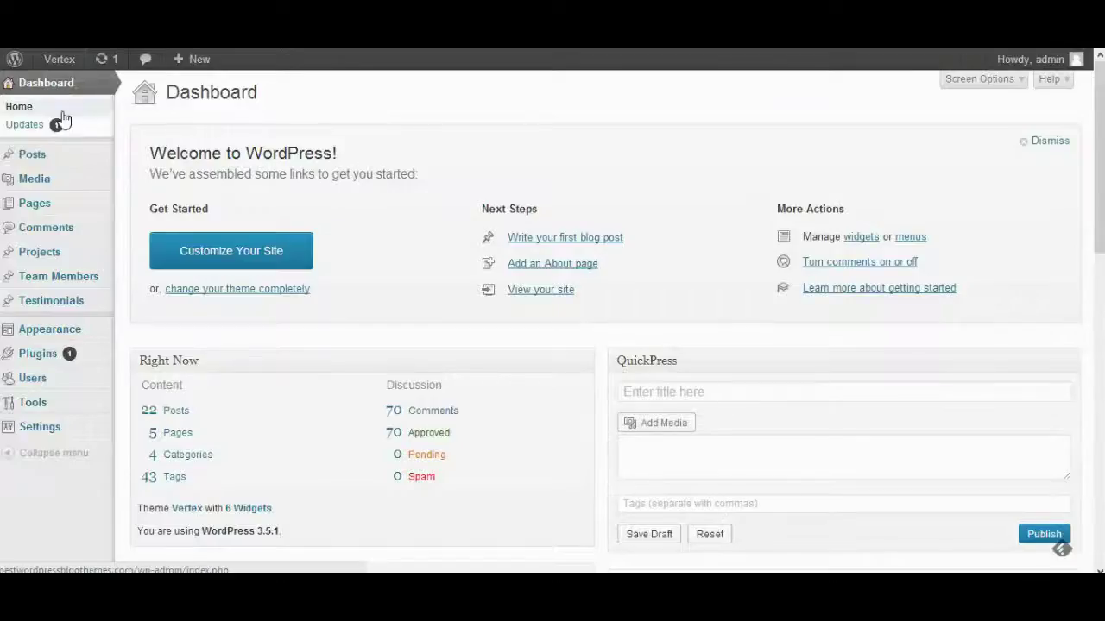
- Trash Sample Page from All Pages and reopen the live site to check its menu
{"action": "mouse_move", "coordinate": [73, 216]}
{"action": "left_click", "coordinate": [156, 207]}
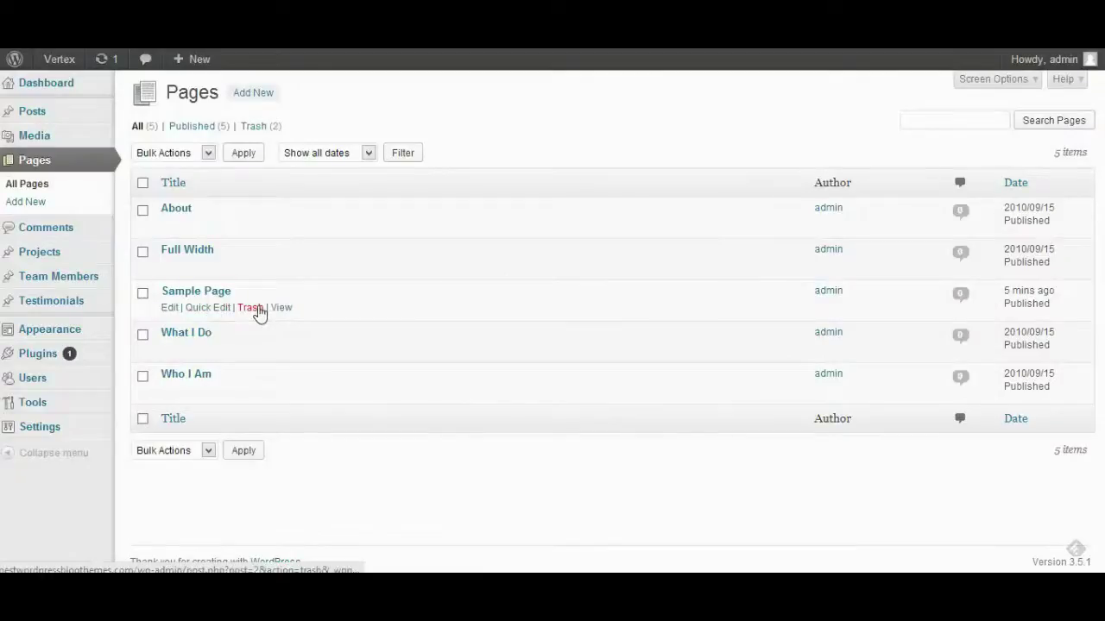
{"action": "left_click", "coordinate": [259, 312]}
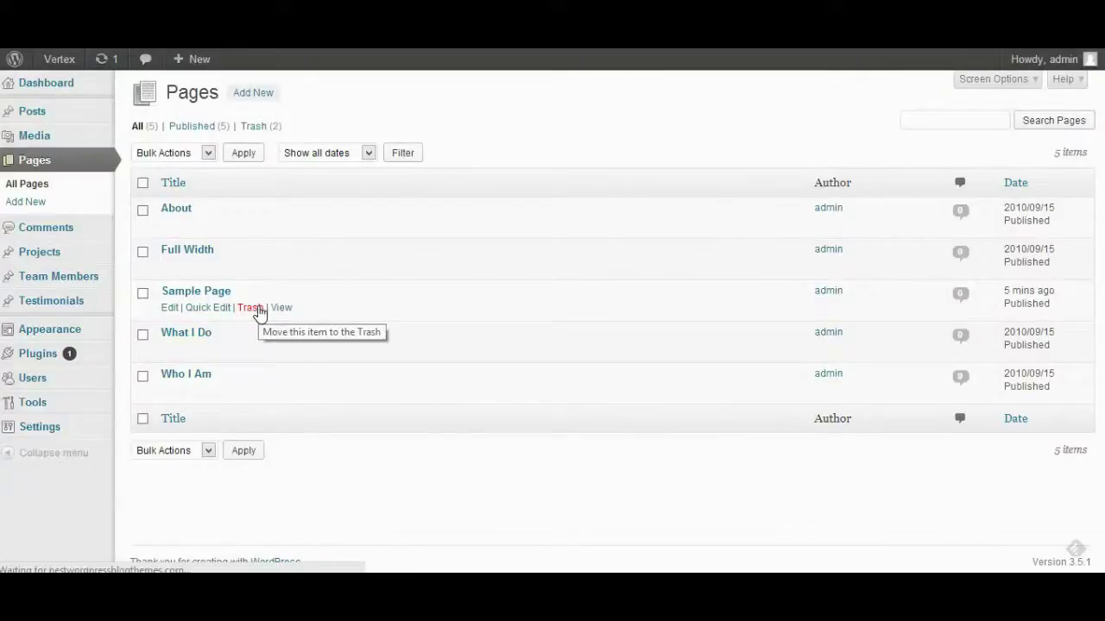
{"action": "left_click", "coordinate": [64, 86]}
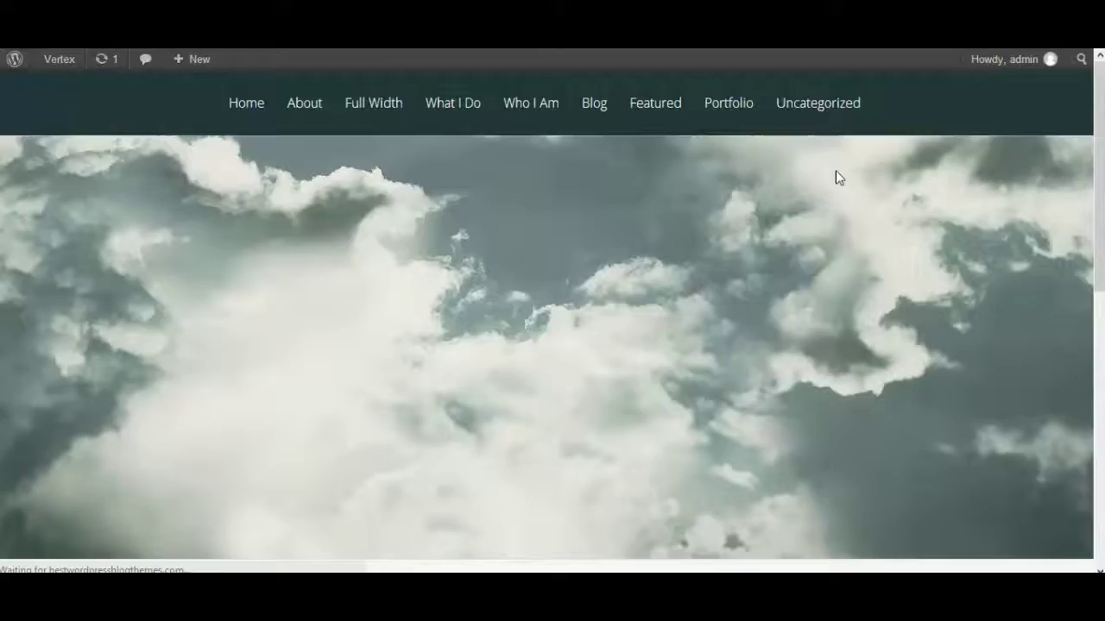